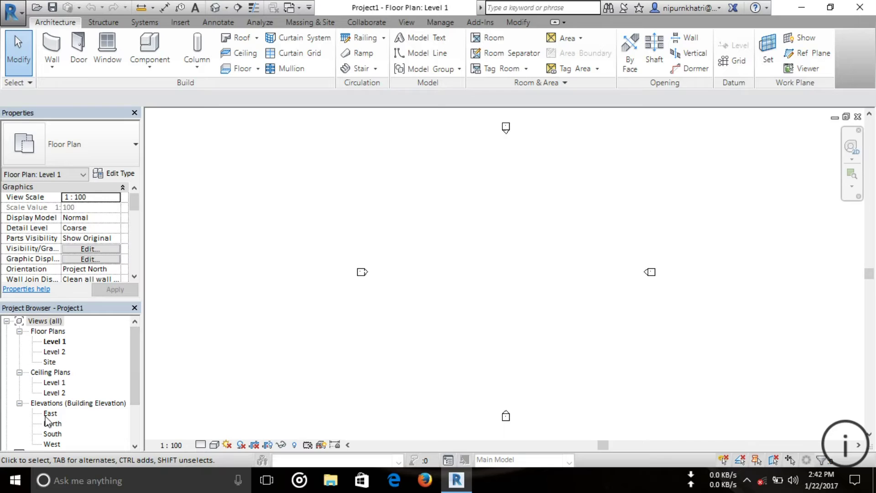
- Open the East elevation and frame the Level 1 (0) and Level 2 (4000) lines
double_click(50, 414)
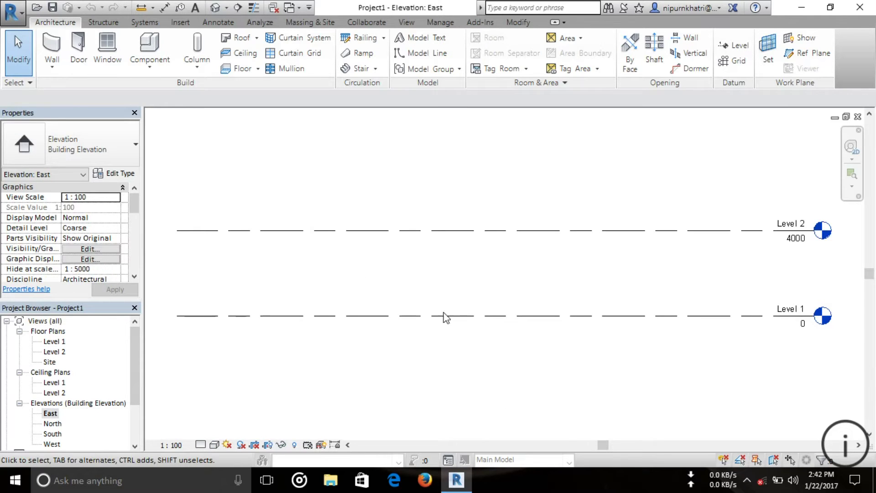
scroll(588, 280, down, 2)
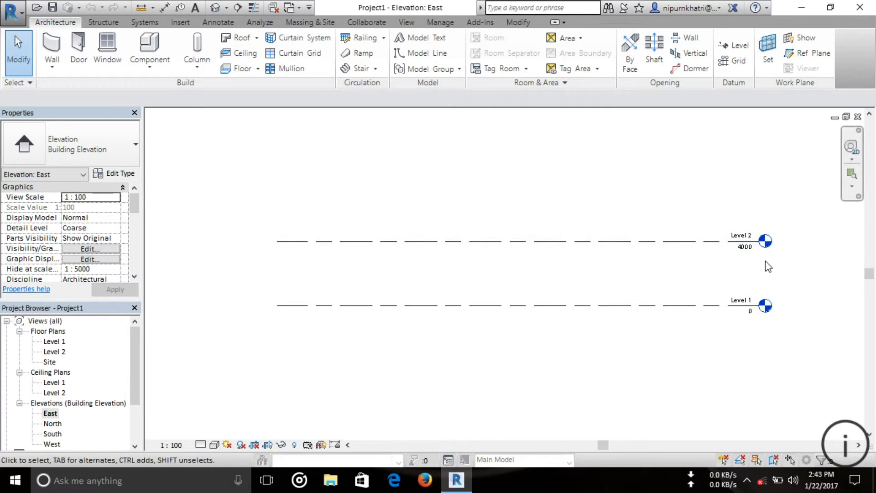
scroll(724, 258, up, 1)
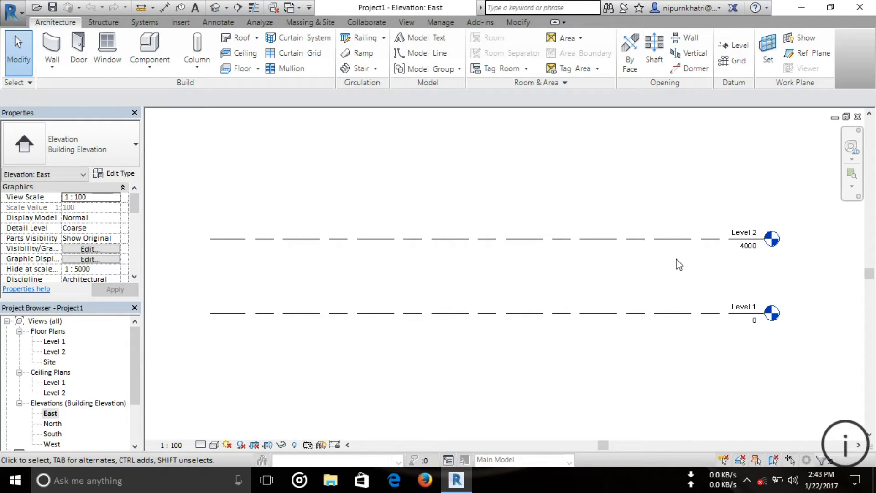
- In Project Units (UN), set Length to feet and fractional inches, rounded to 1/2"
key(u)
key(n)
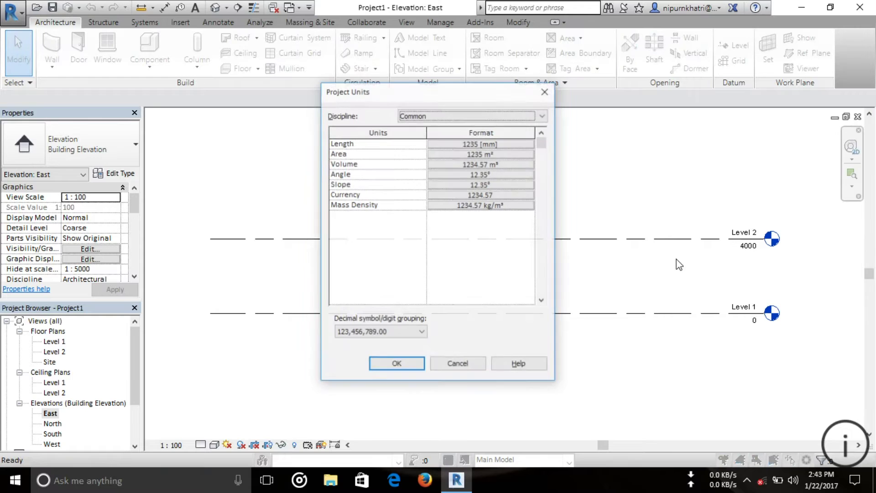
click(496, 142)
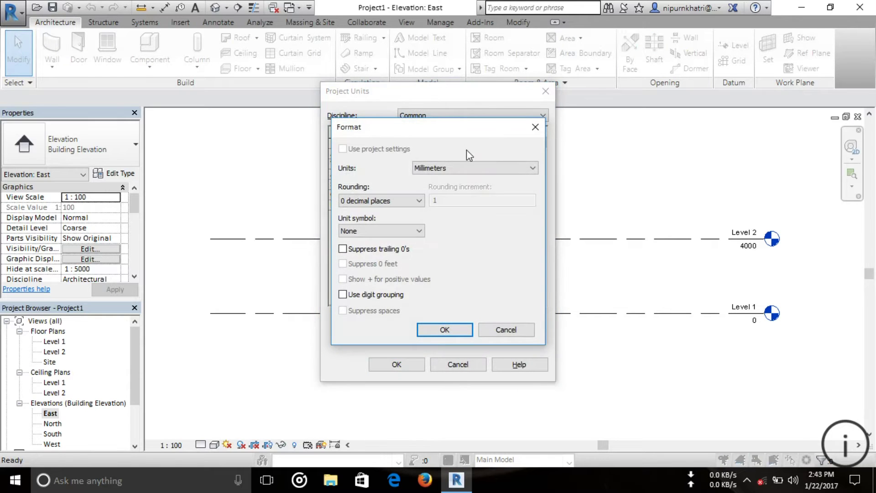
click(504, 168)
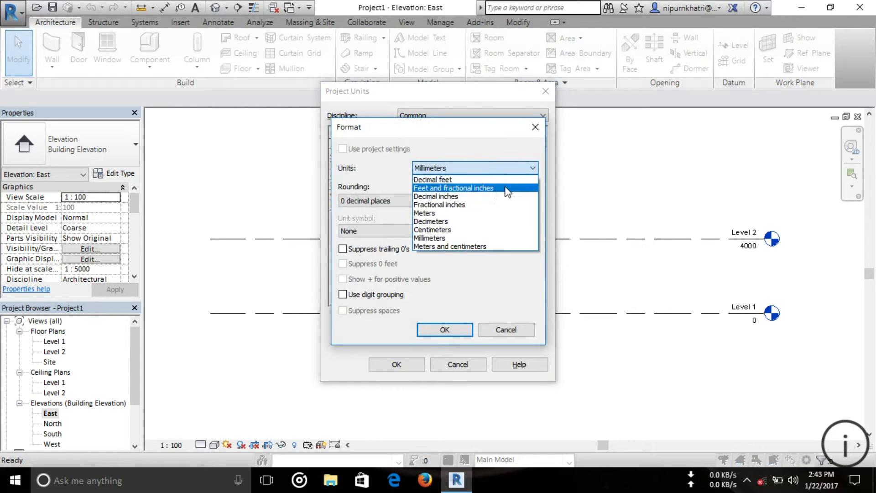
click(456, 188)
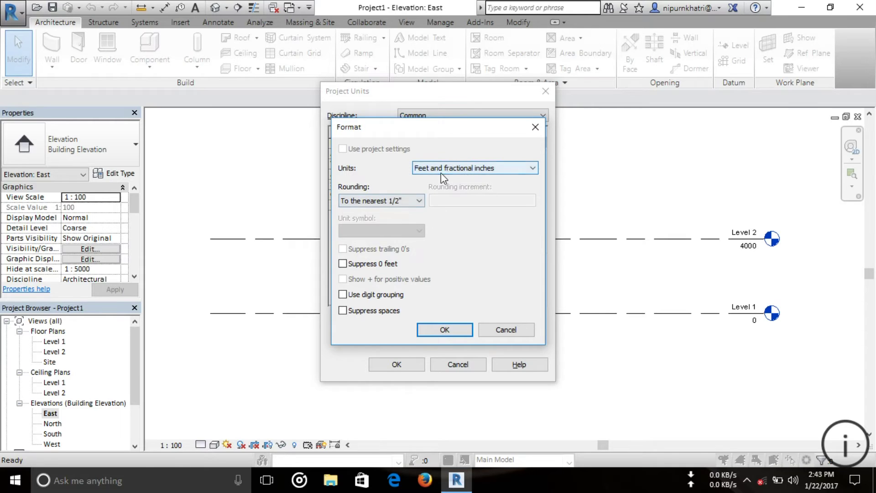
click(412, 204)
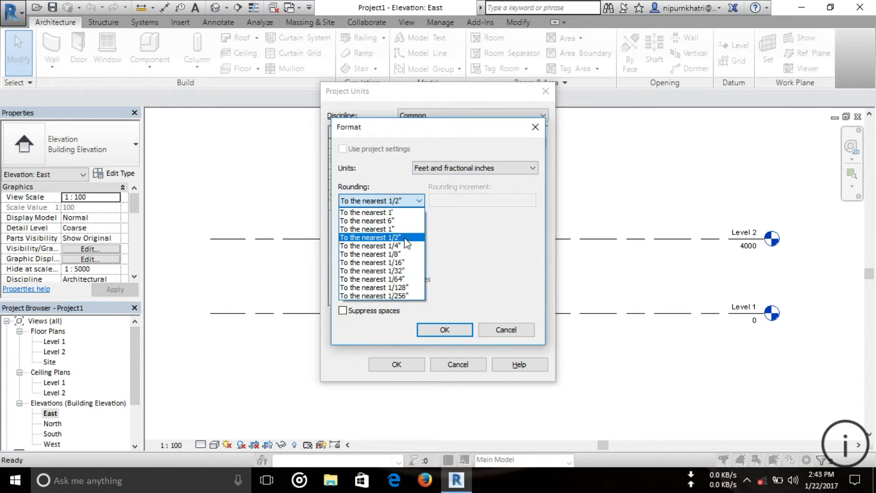
click(408, 250)
click(444, 329)
- Set Area to square feet rounded to 2 decimal places
click(481, 154)
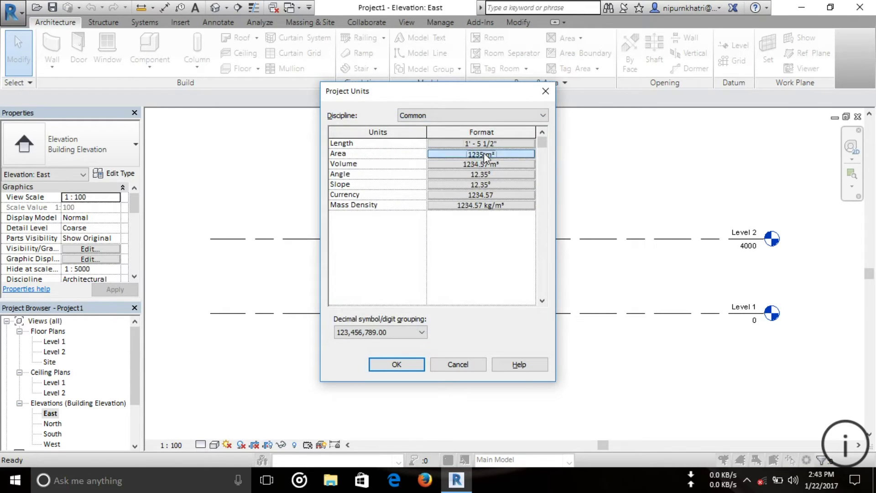
click(507, 170)
click(434, 179)
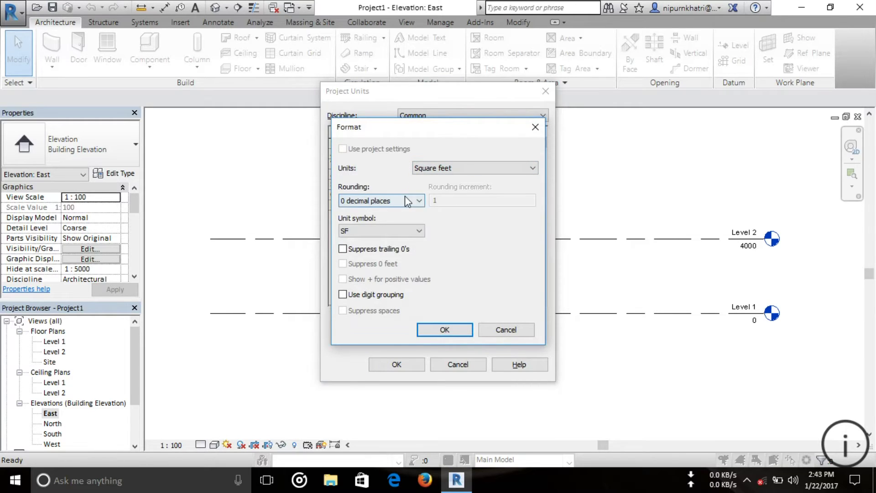
click(404, 200)
click(397, 246)
click(392, 200)
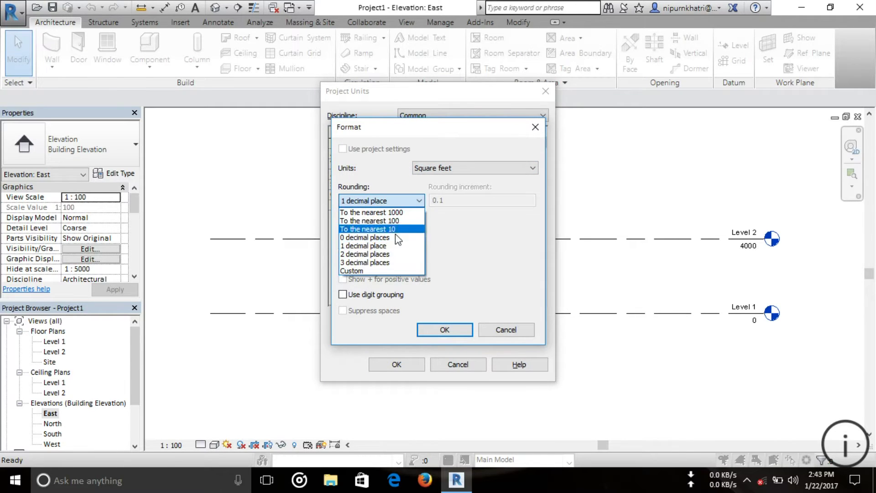
click(390, 254)
click(444, 327)
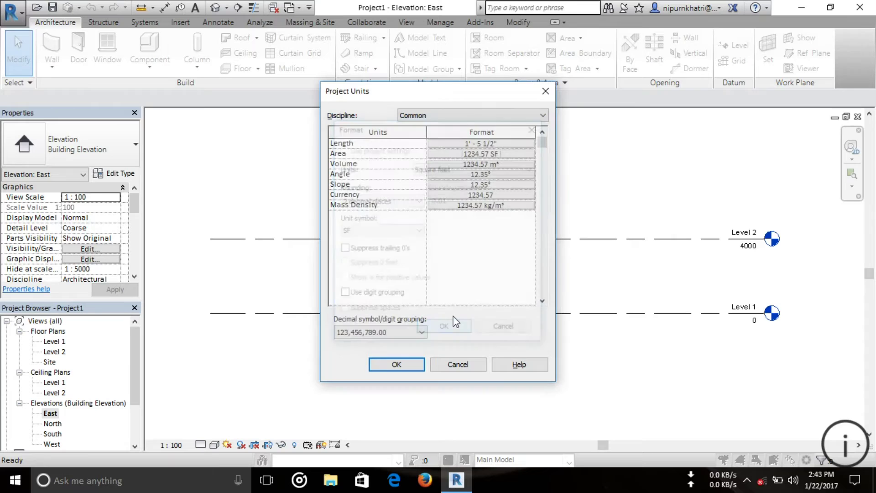
- Set Volume to cubic feet and apply the new project units
click(499, 165)
click(525, 169)
click(481, 190)
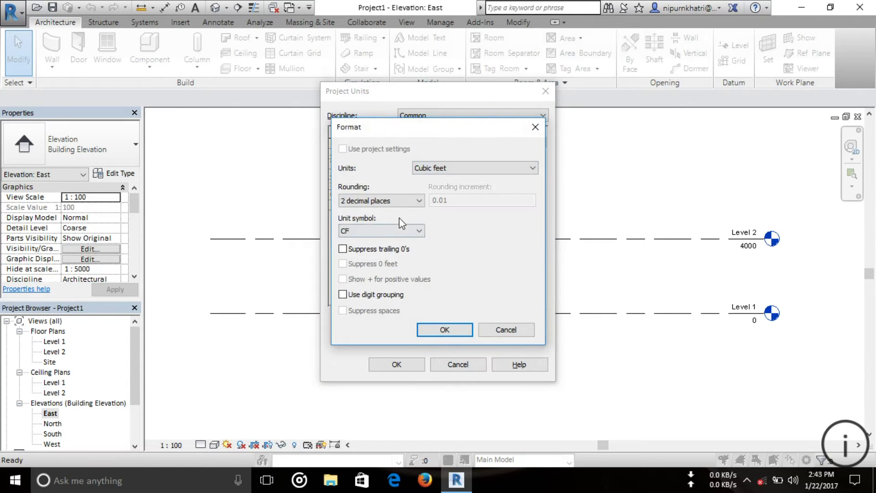
click(442, 330)
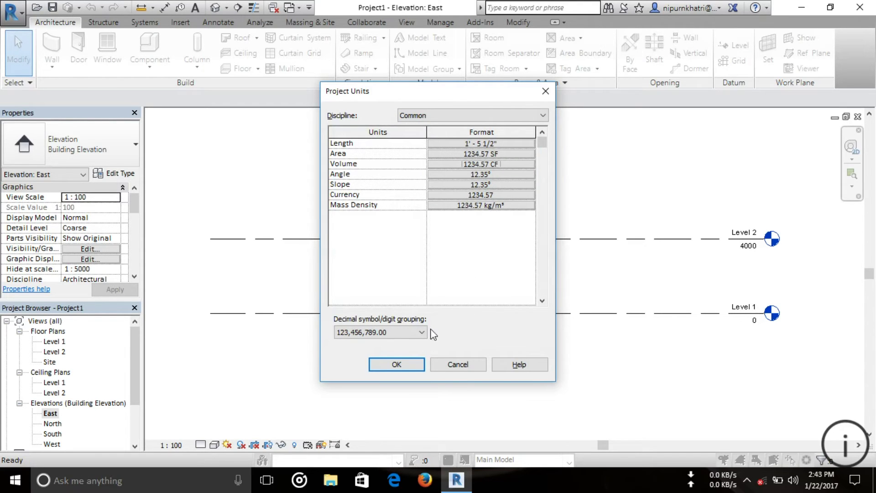
click(396, 364)
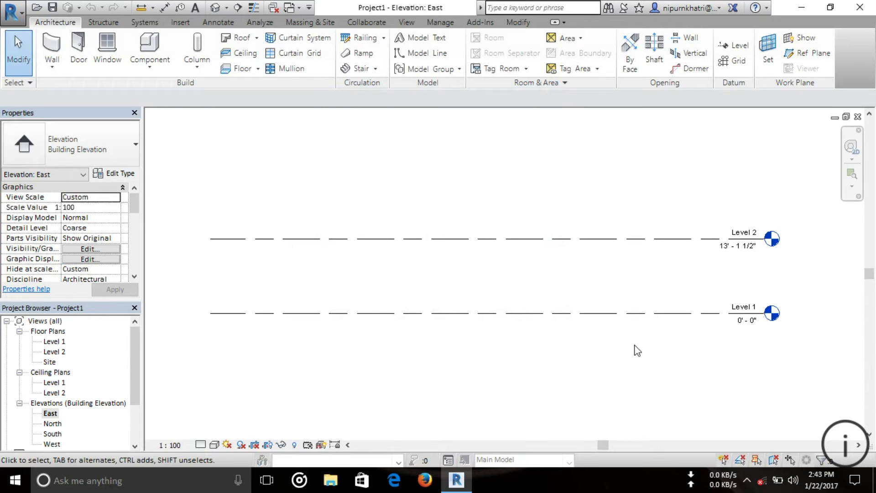
- Change Level 2's elevation to 12' - 0"
click(734, 251)
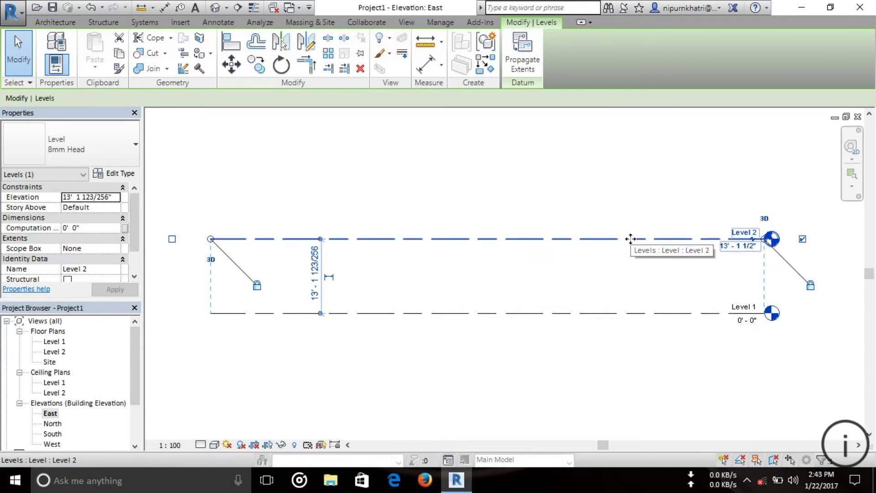
click(730, 247)
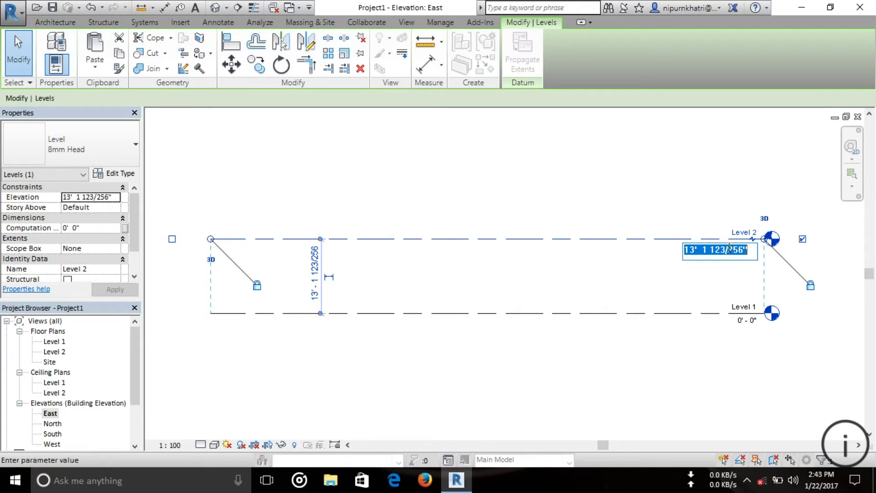
text(12)
key(Return)
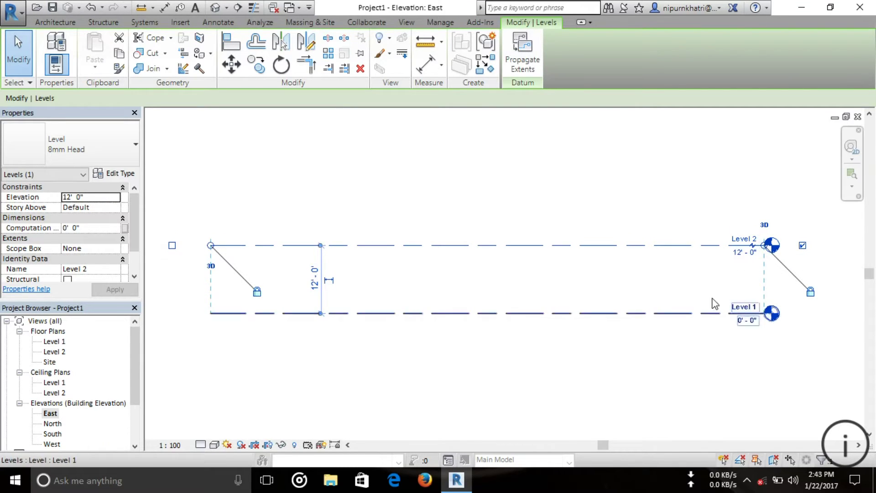
- Rename Level 1 to GF and Level 2 to FF, renaming their plan views too
click(742, 310)
click(743, 307)
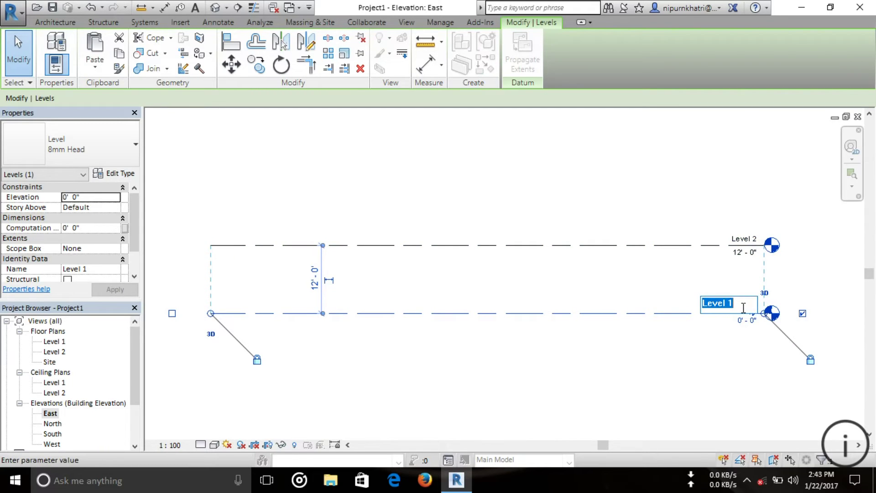
text(Gf)
key(Return)
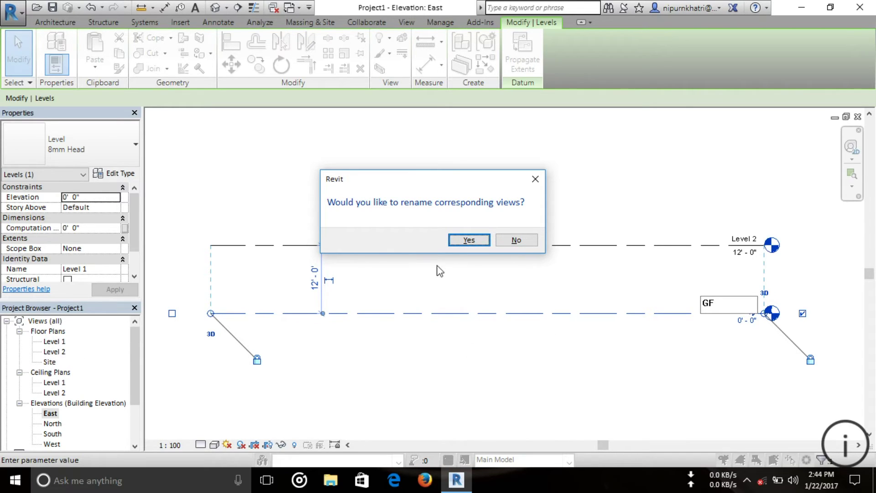
click(470, 241)
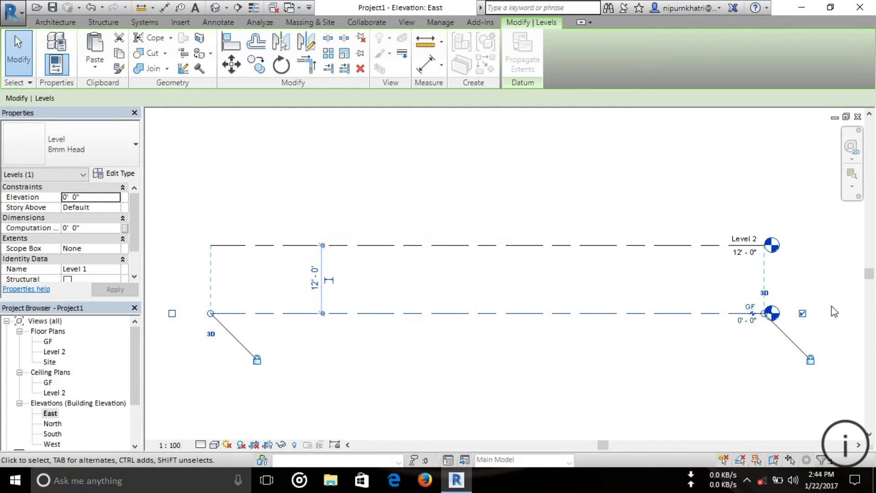
click(742, 238)
click(742, 238)
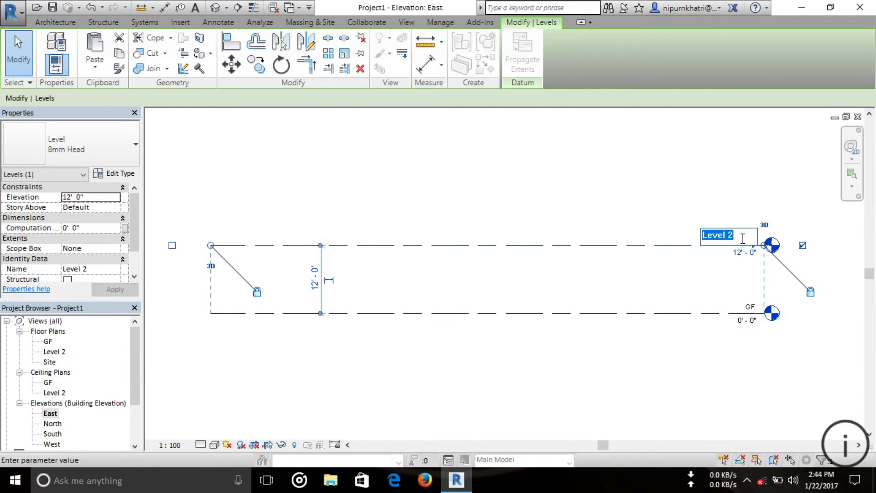
text(FF)
key(Return)
key(Return)
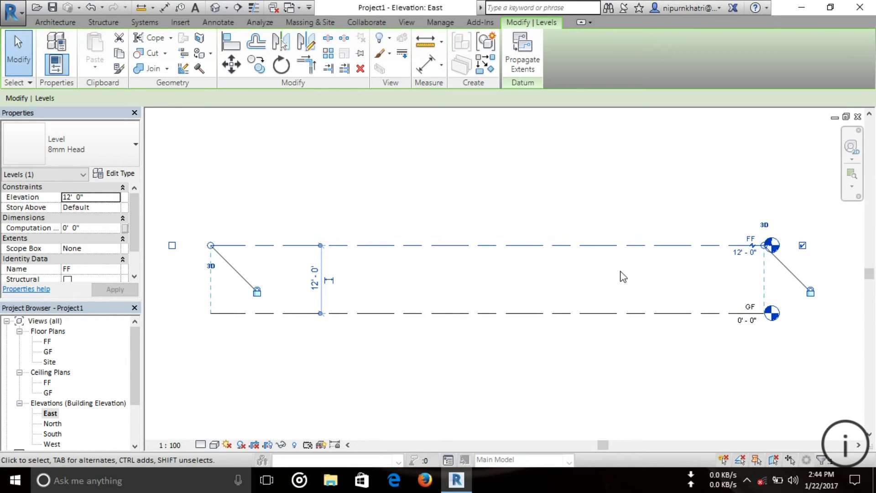
click(557, 186)
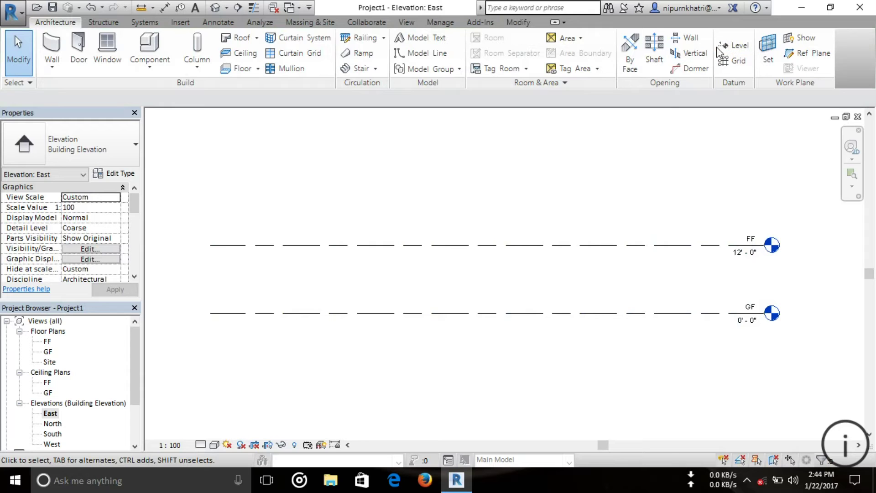
- Draw a new level GG above FF, aligned with the other level heads
click(732, 46)
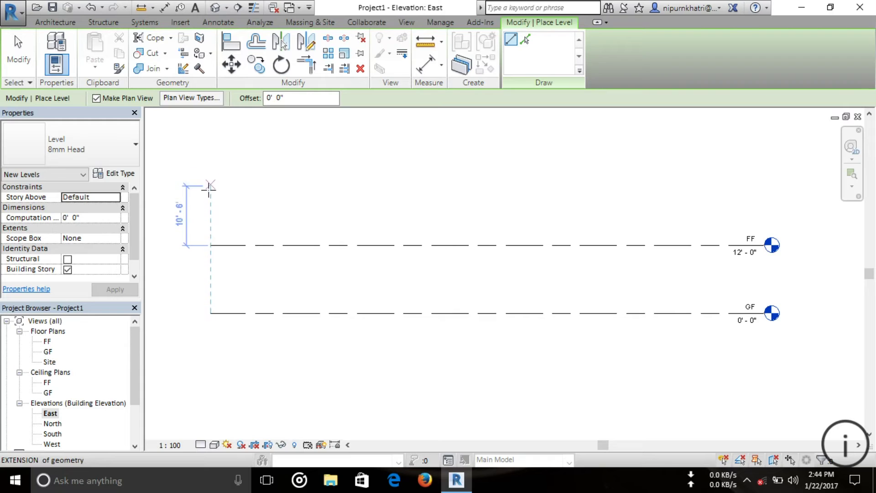
click(211, 158)
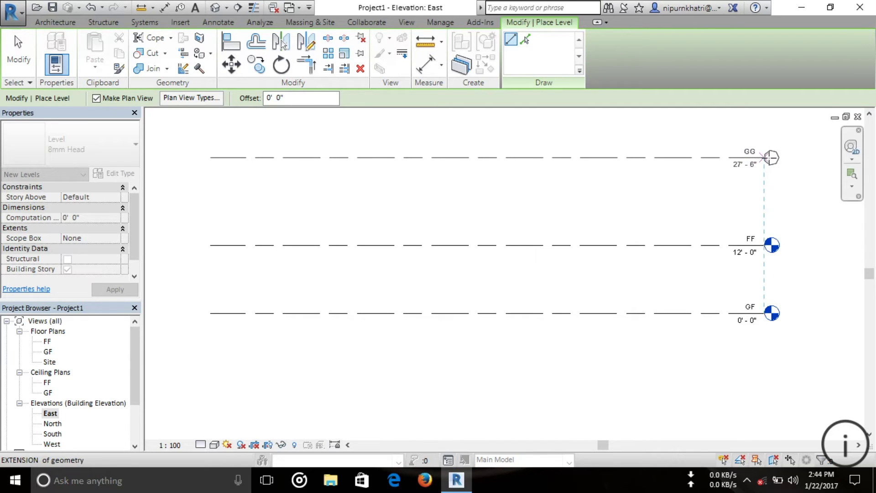
click(770, 157)
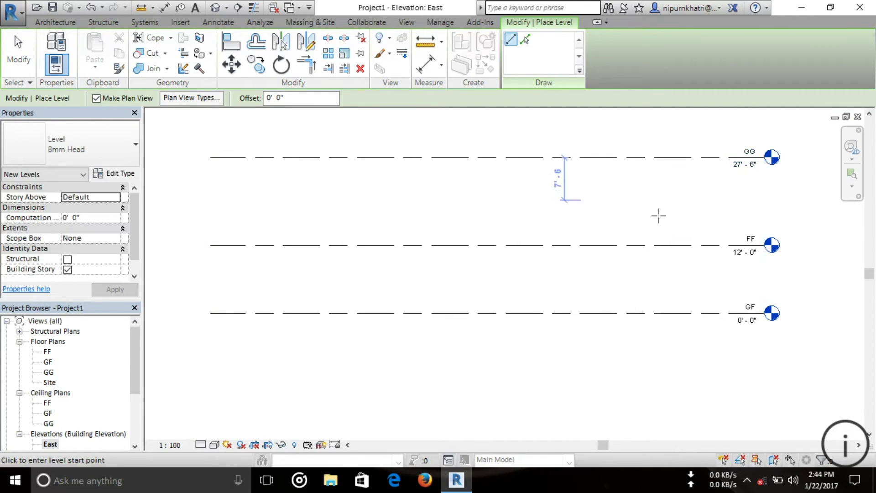
- Set the GG level's elevation to 24'
key(Escape)
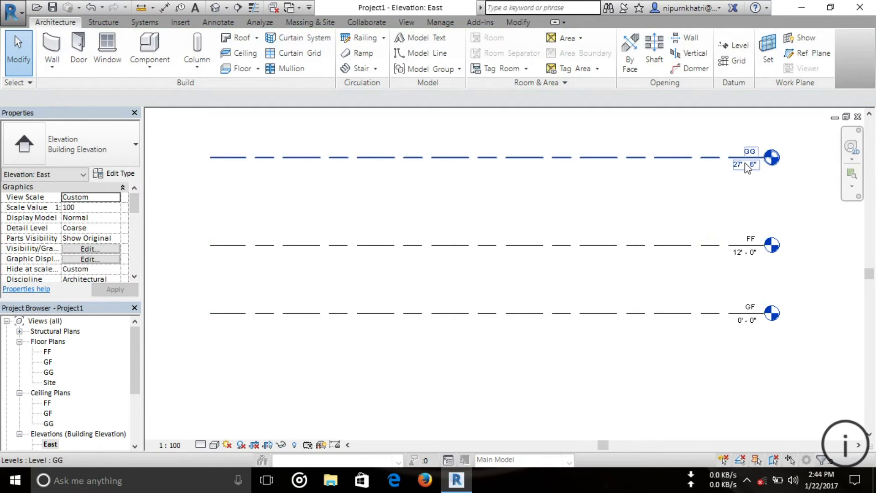
click(745, 163)
click(745, 164)
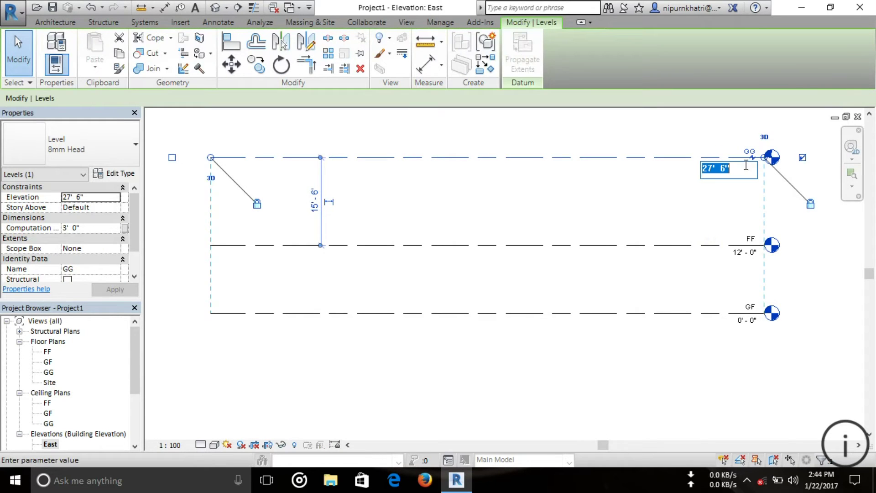
text(2)
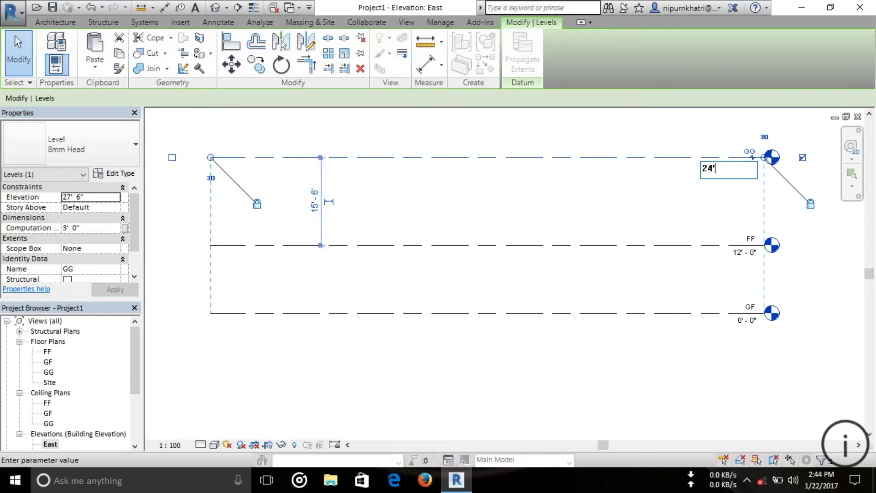
text(4')
key(Return)
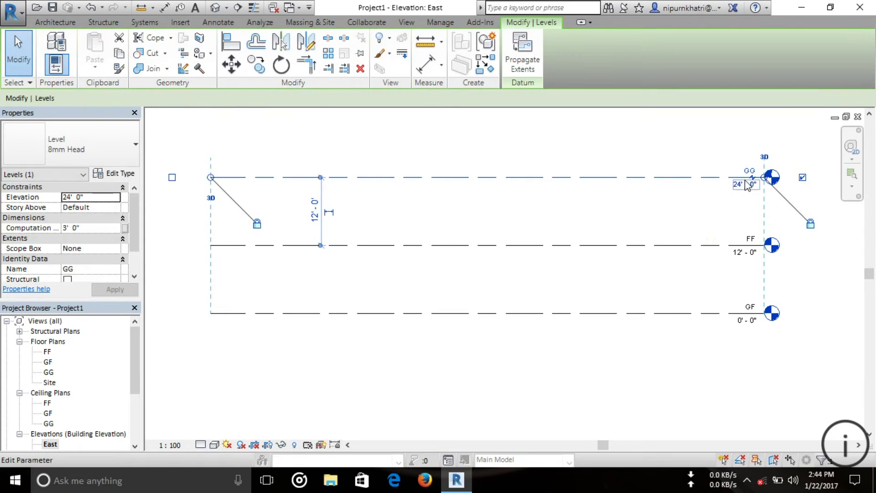
- Rename level GG to SF, renaming its matching views as well
click(745, 170)
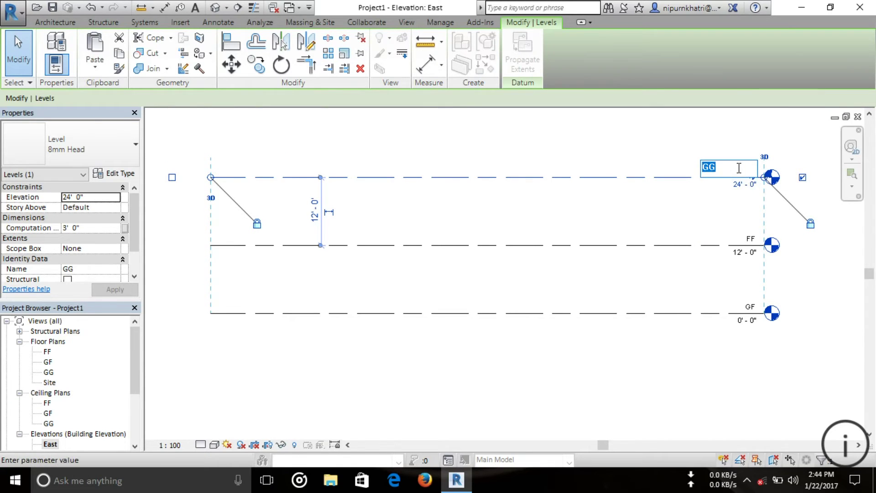
text(S)
key(Return)
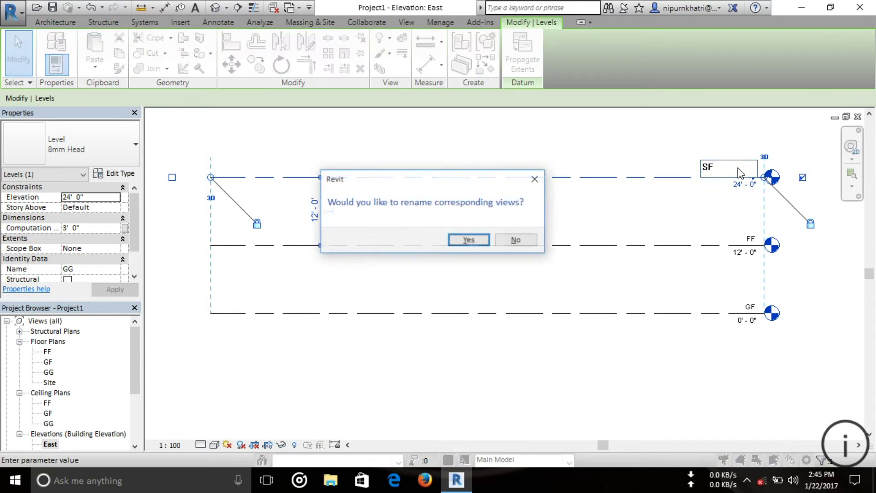
key(Return)
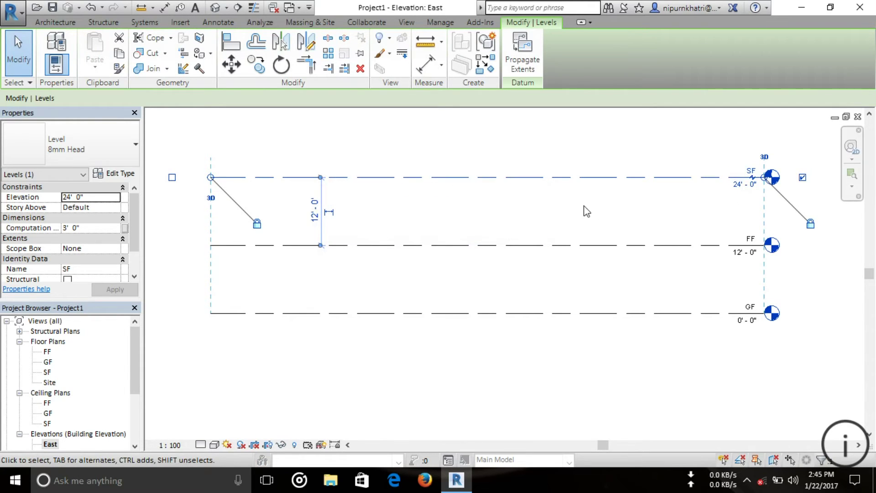
click(593, 212)
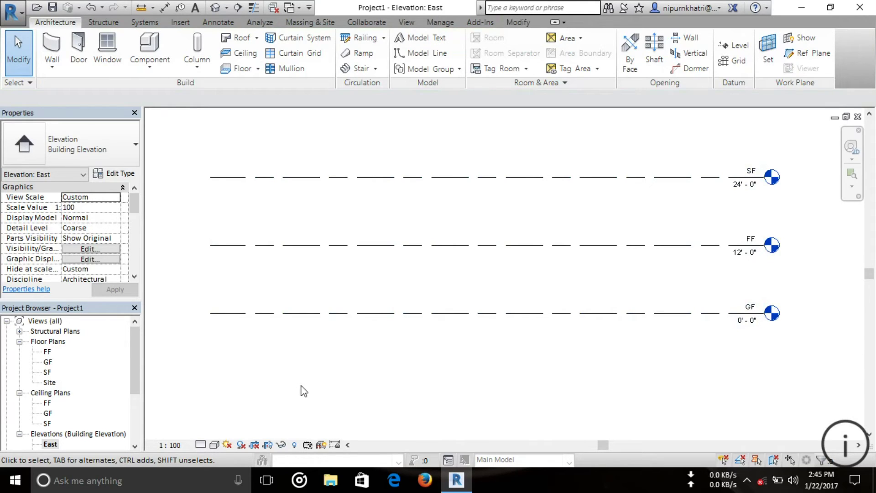
- Rename GF to 01-GF and rename its corresponding views
click(749, 312)
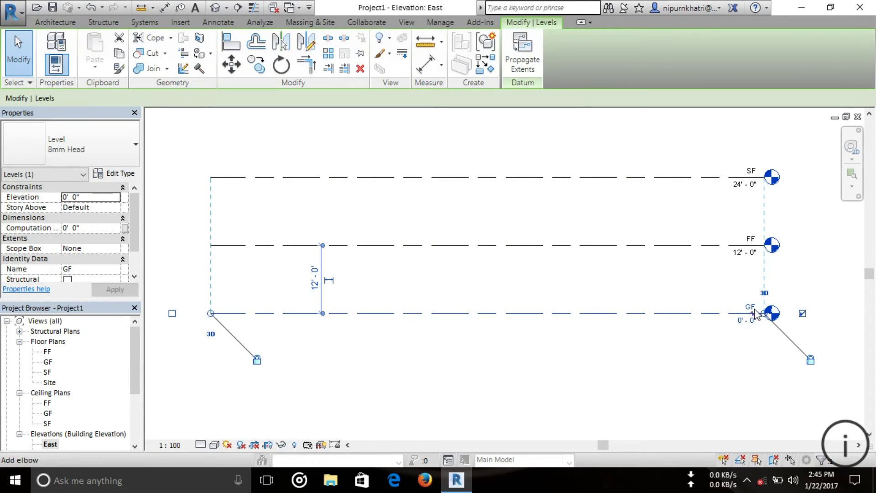
click(752, 307)
click(706, 305)
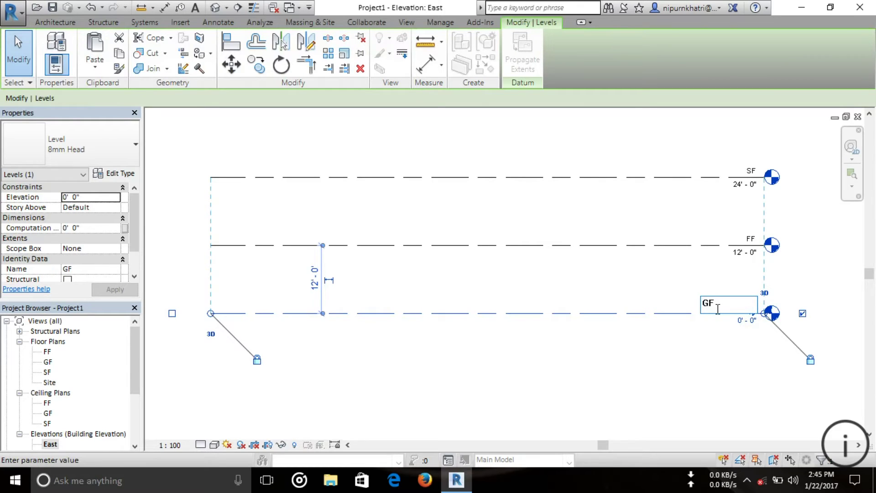
text(01-)
key(Return)
click(466, 238)
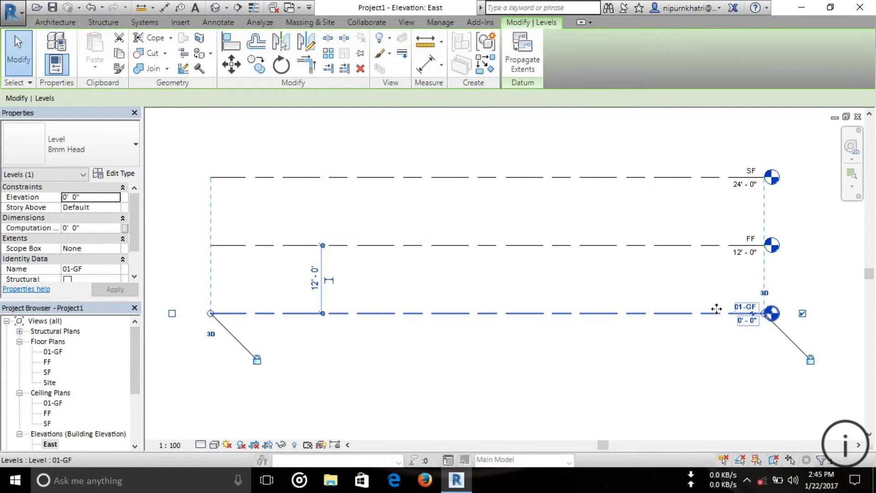
- Rename FF to 02-FF and rename its corresponding views
click(750, 238)
click(751, 238)
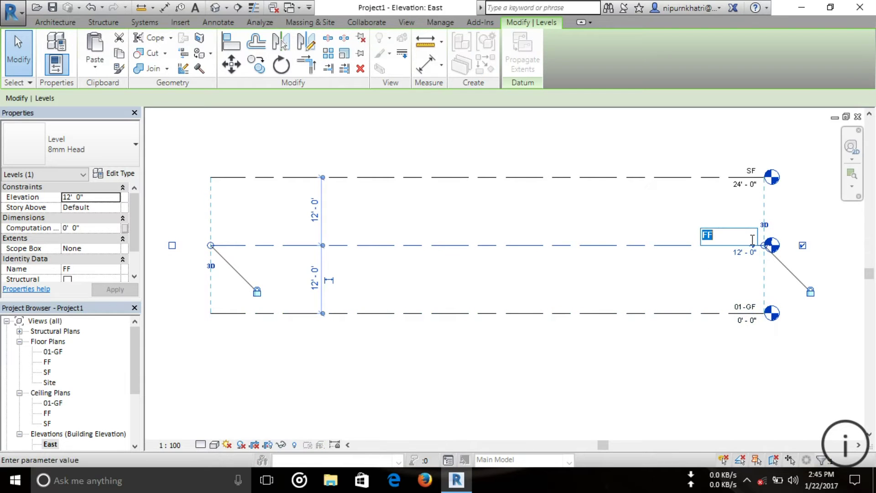
click(702, 234)
text(02-)
key(Return)
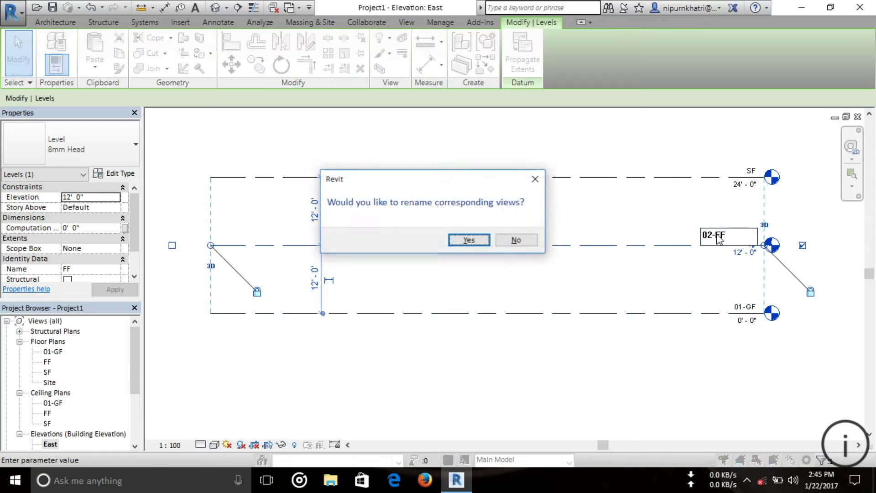
key(Return)
- Rename SF to 03-SF and rename its corresponding views
click(743, 191)
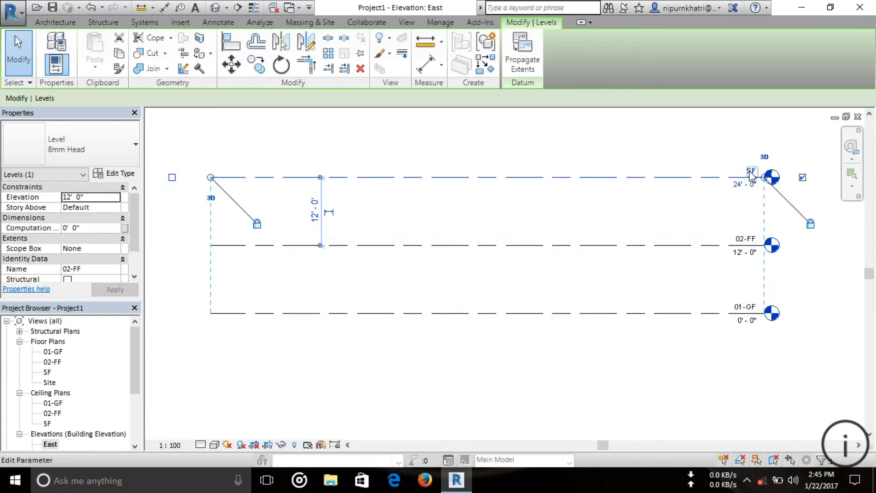
click(750, 171)
click(705, 167)
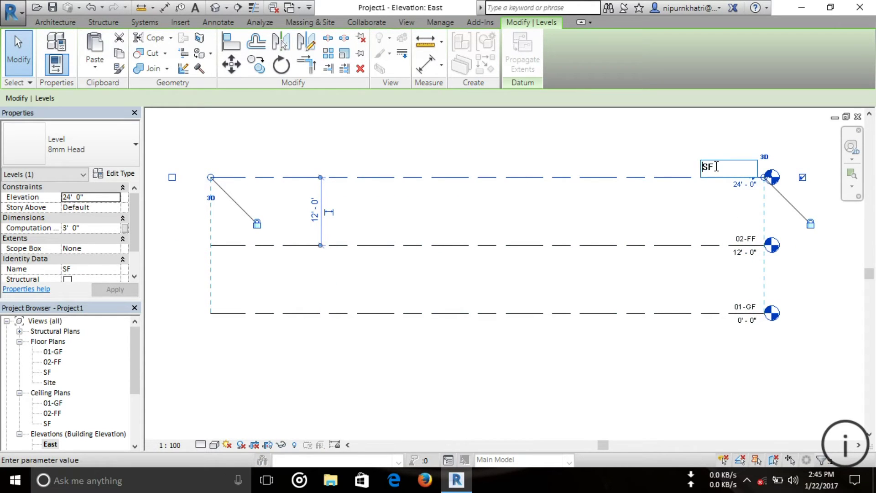
text(03-)
key(Return)
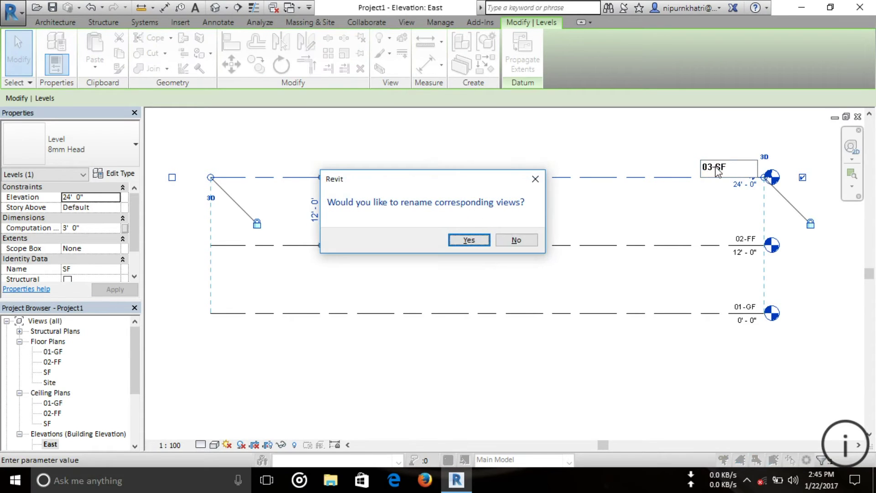
key(Return)
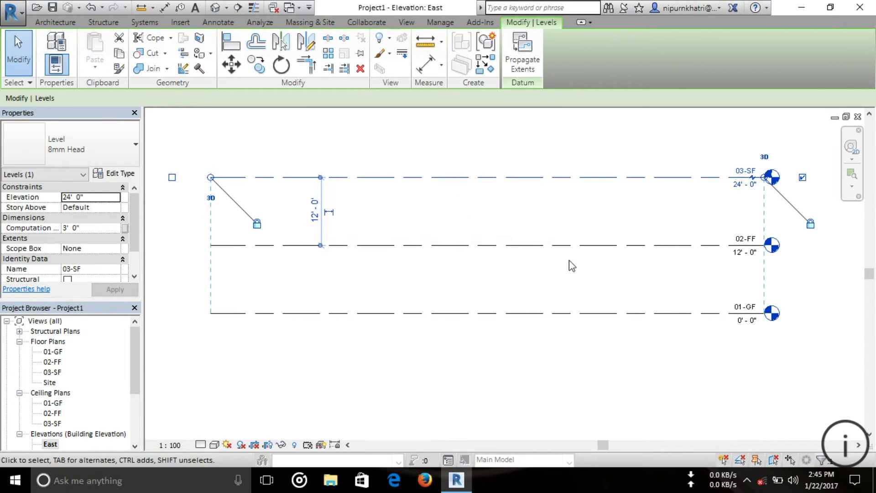
click(588, 268)
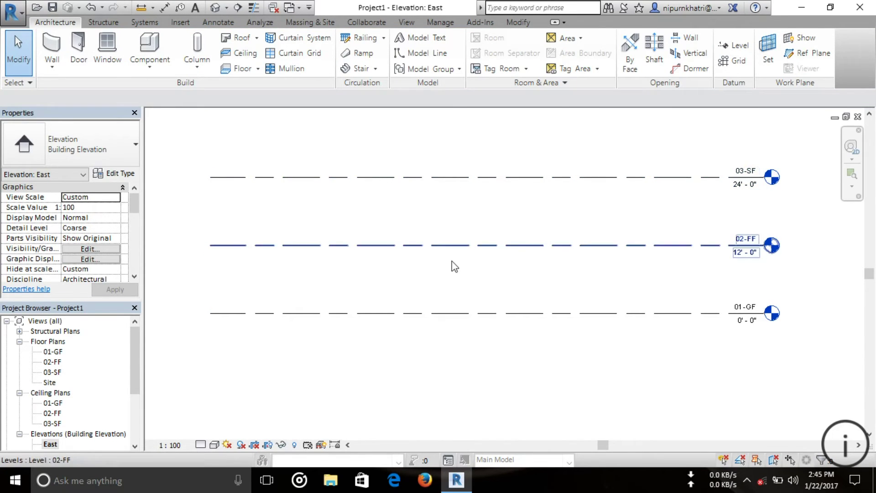
- Open the 8mm Head level type properties and apply line weight 11 as a preview
click(492, 183)
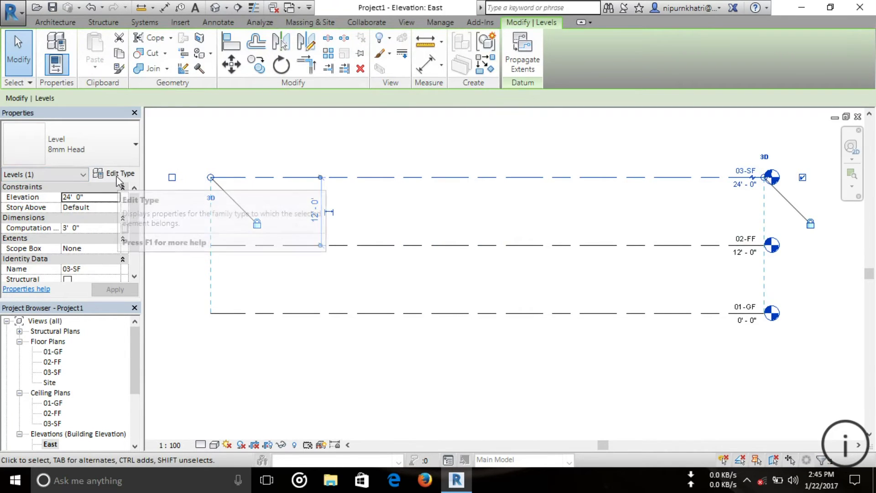
click(122, 175)
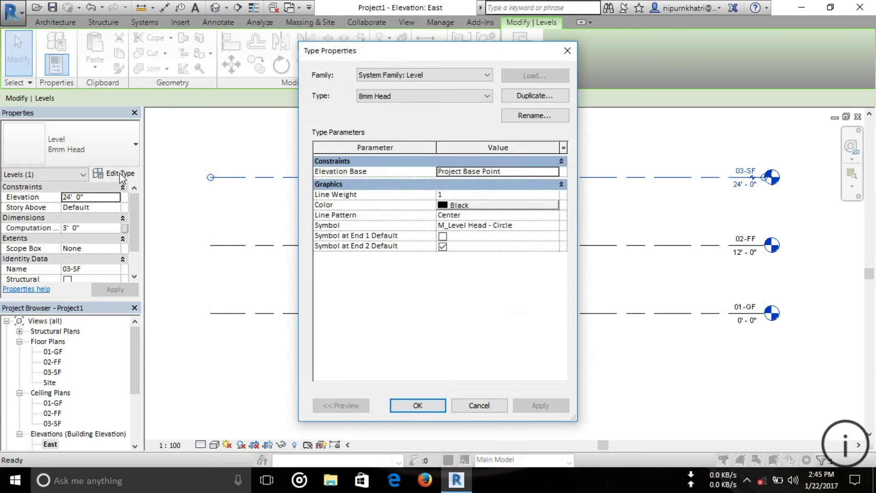
mouse_move(390, 54)
mouse_down()
mouse_move(182, 57)
mouse_move(277, 66)
mouse_move(431, 61)
mouse_up()
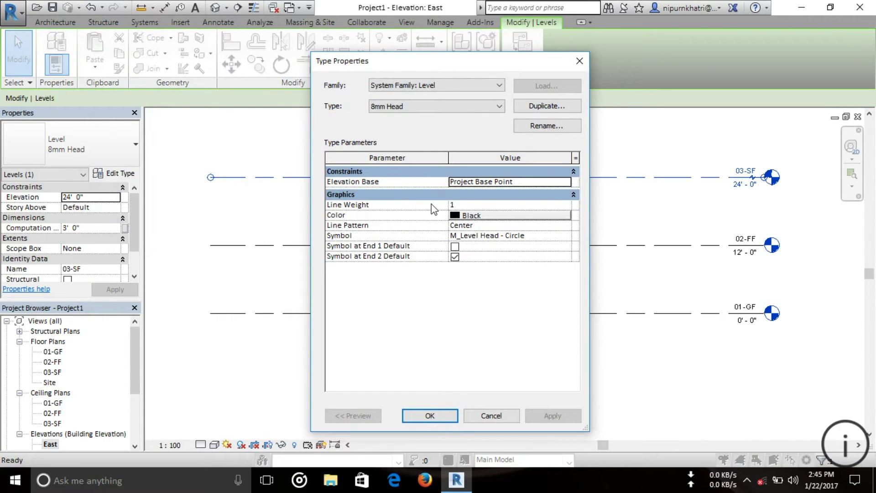
click(494, 205)
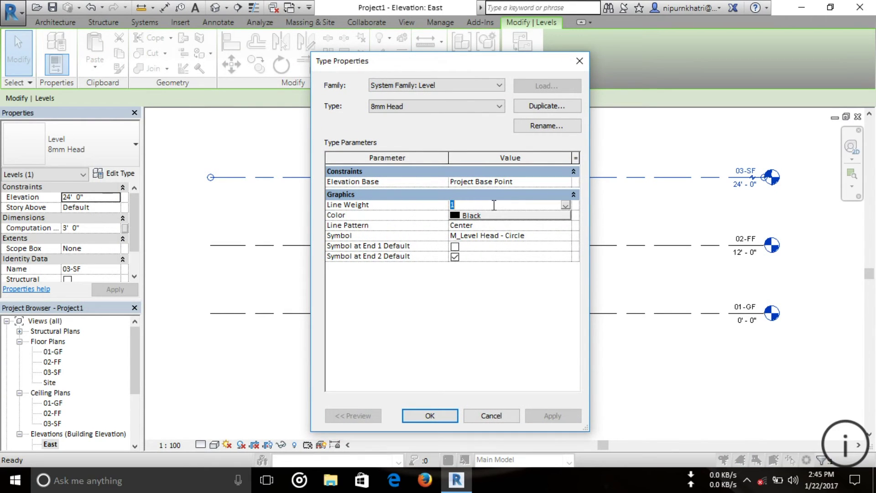
click(566, 206)
scroll(497, 249, down, 2)
scroll(497, 249, up, 2)
scroll(497, 249, down, 1)
scroll(498, 249, down, 2)
click(474, 228)
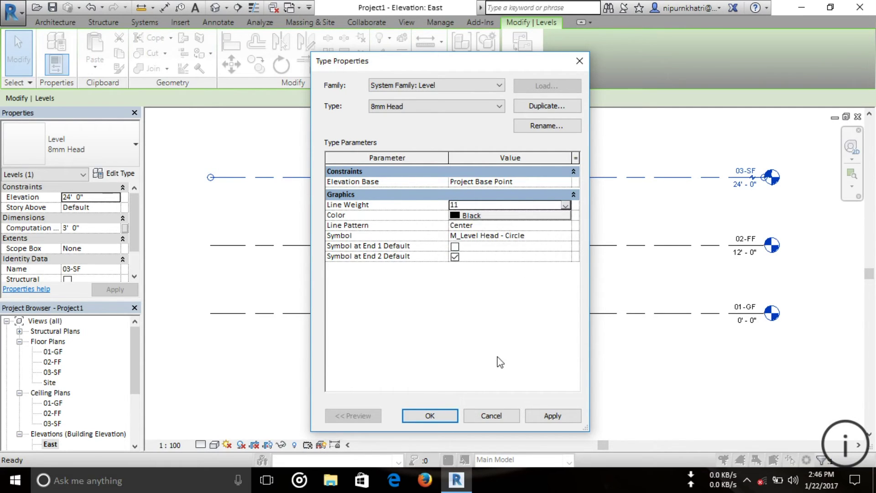
click(553, 416)
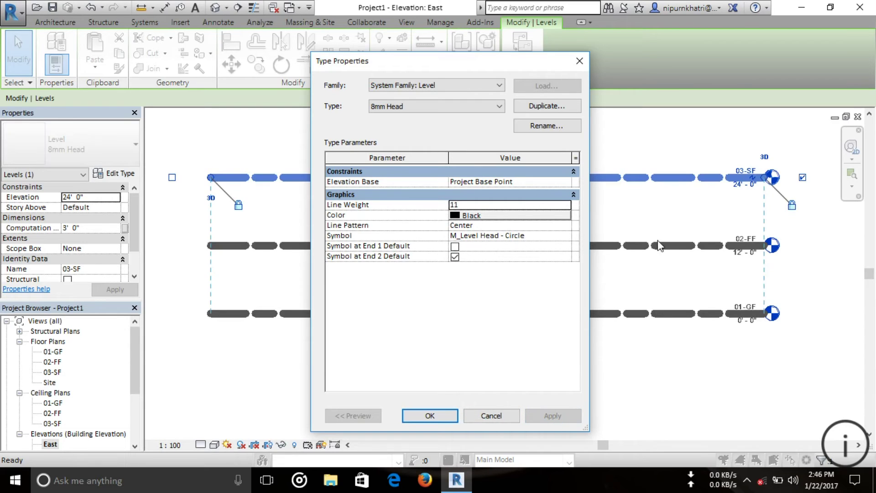
- Restore the line weight to 1, apply it, and bring up the line colour picker
click(530, 205)
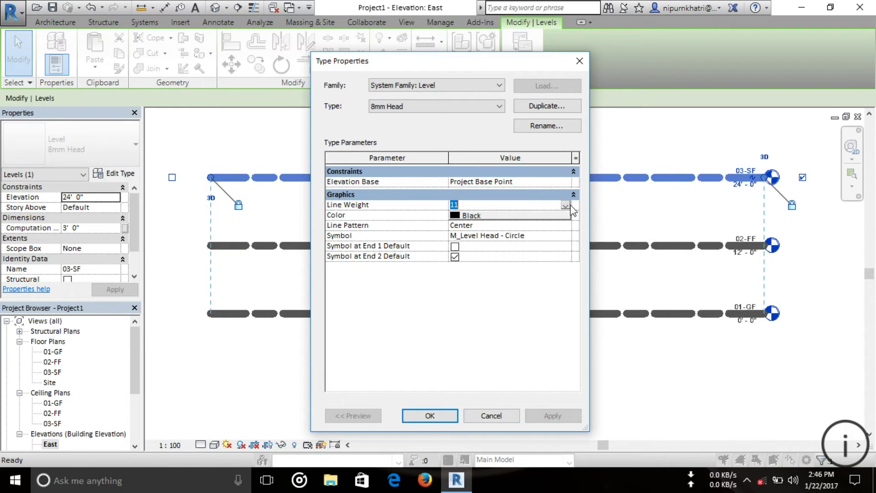
click(568, 208)
scroll(564, 232, up, 2)
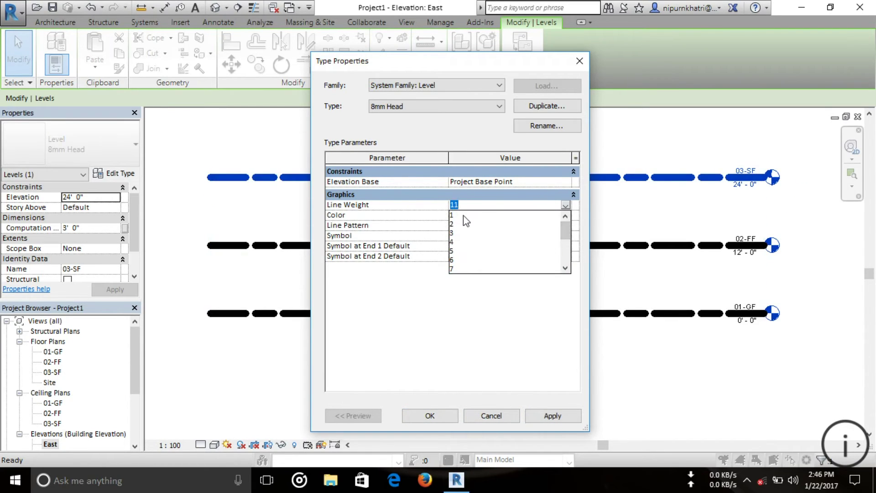
click(454, 215)
click(554, 415)
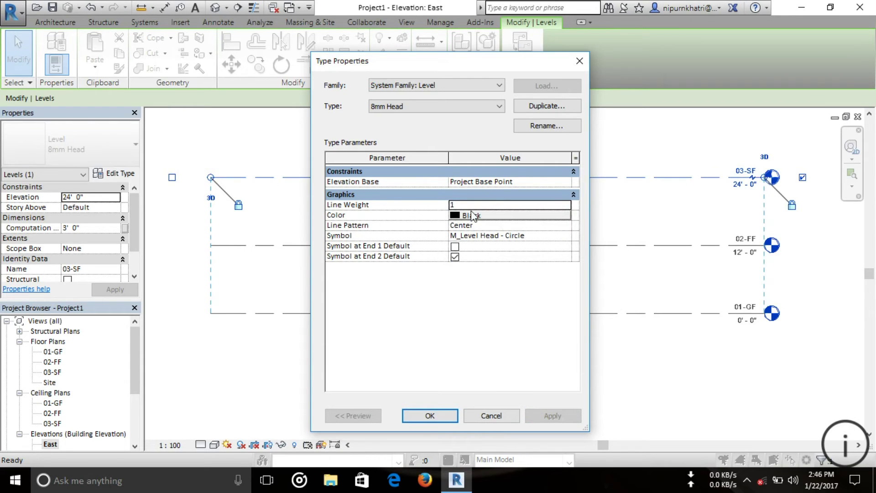
click(486, 218)
click(557, 188)
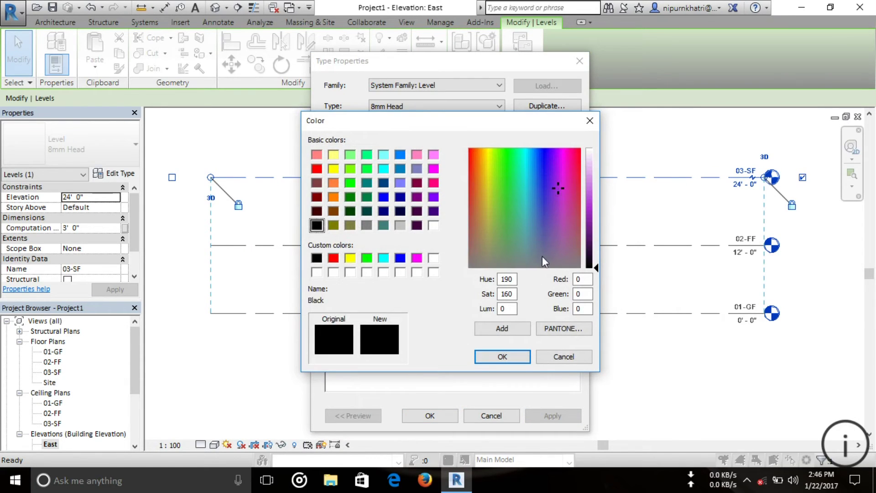
click(546, 158)
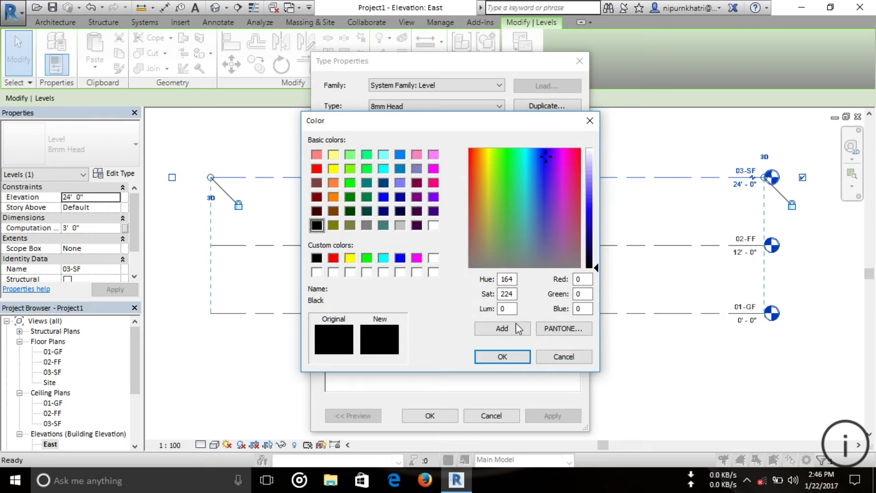
click(502, 356)
click(479, 215)
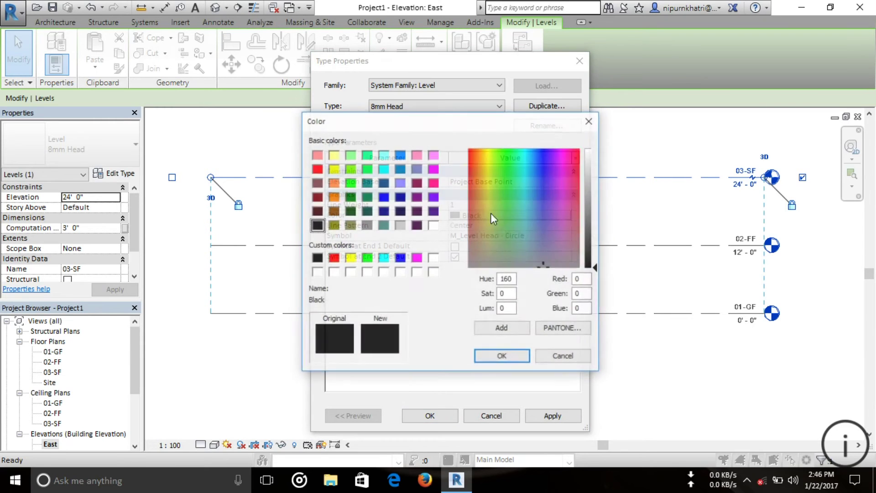
click(539, 170)
click(400, 258)
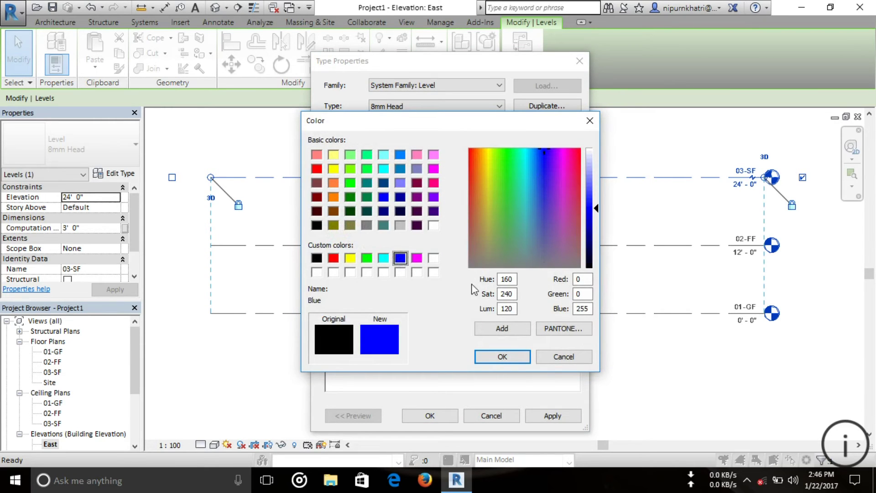
click(502, 357)
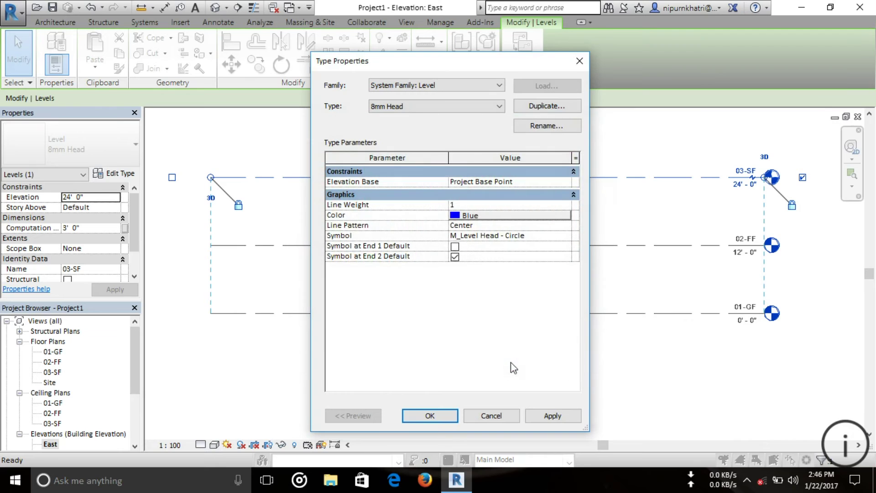
click(566, 414)
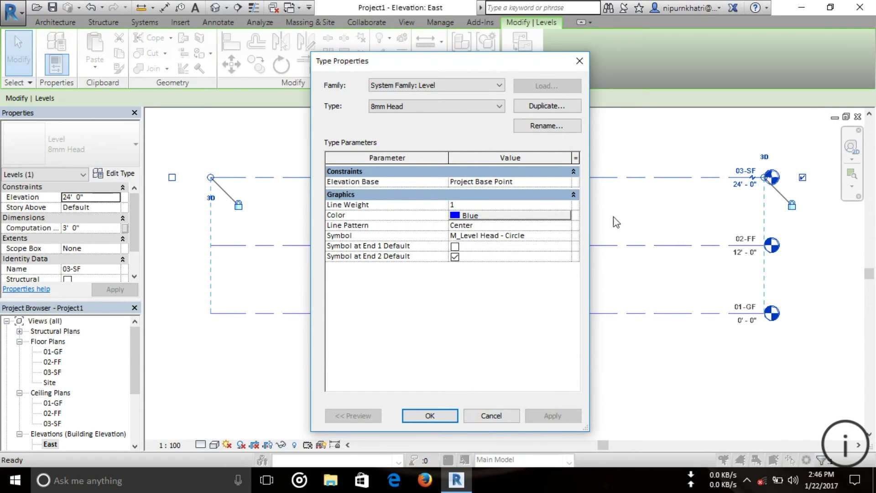
click(527, 215)
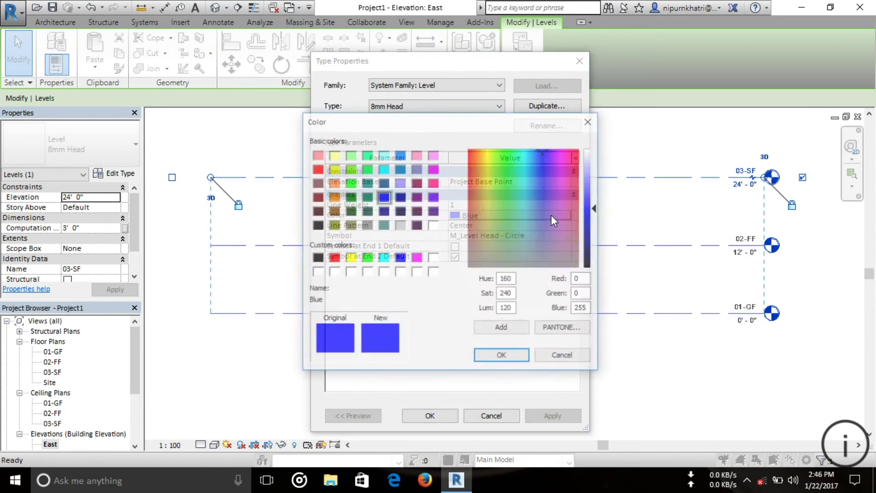
click(317, 258)
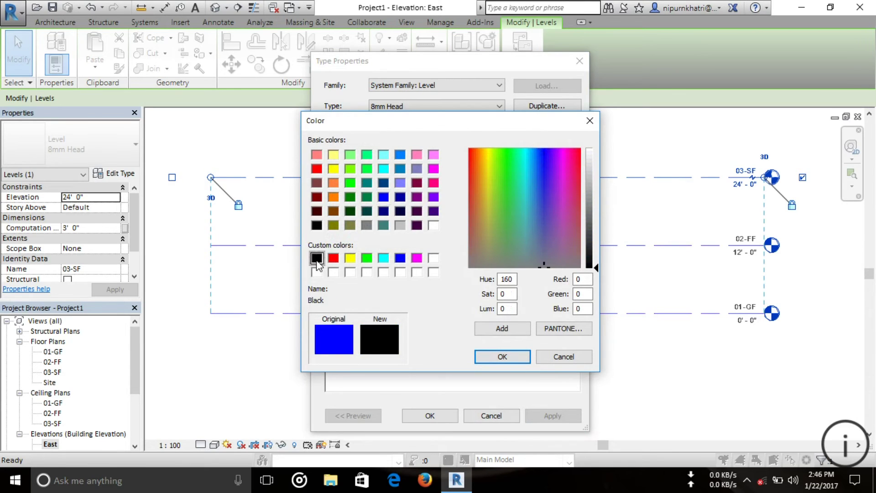
click(496, 356)
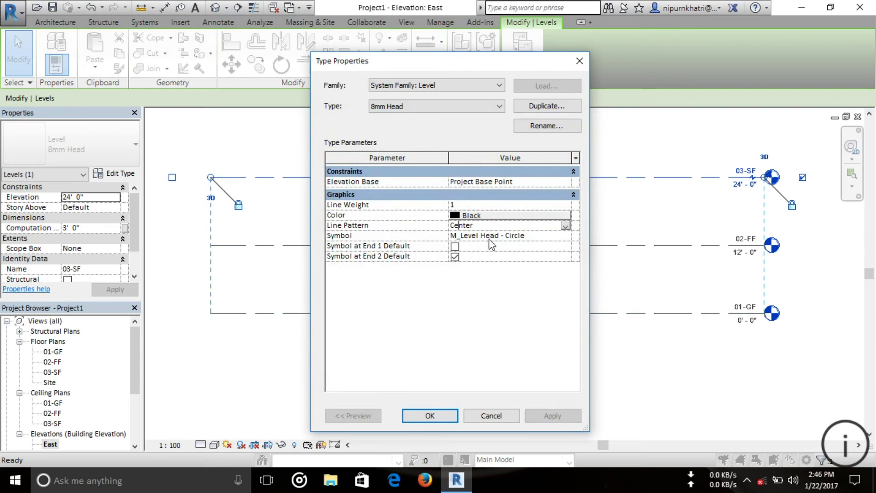
- Preview the Dash line pattern, then return it to Center
click(565, 225)
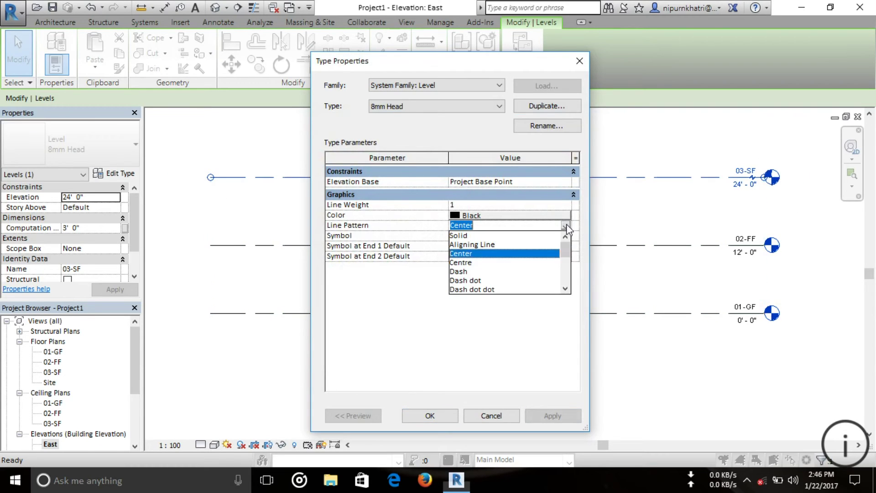
click(476, 272)
click(553, 416)
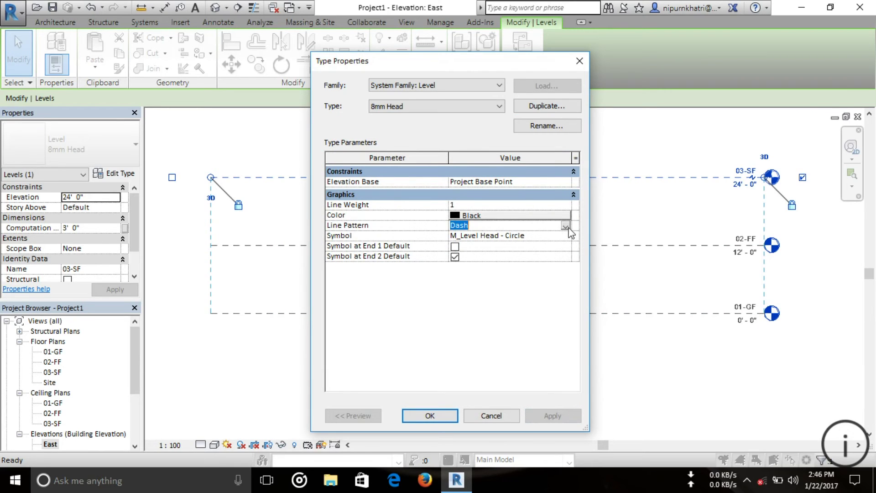
click(530, 227)
click(461, 253)
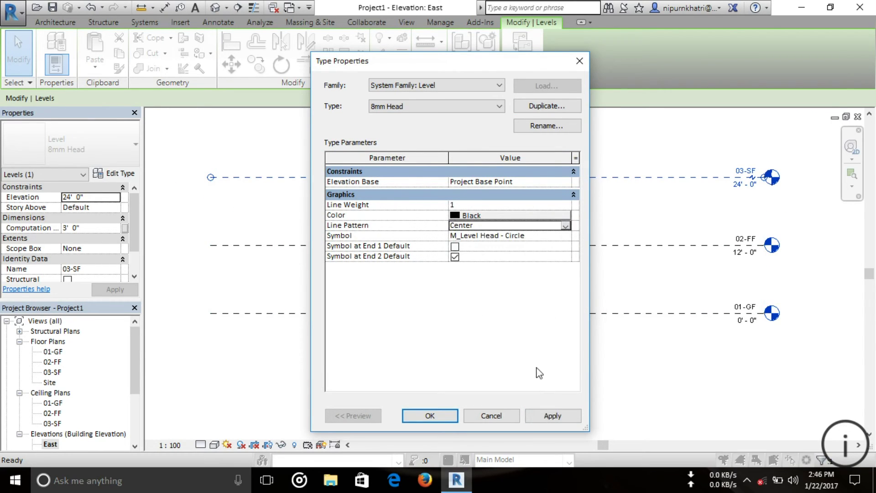
- Keep the Circle head symbol, tick Symbol at End 1 Default, and apply
click(473, 237)
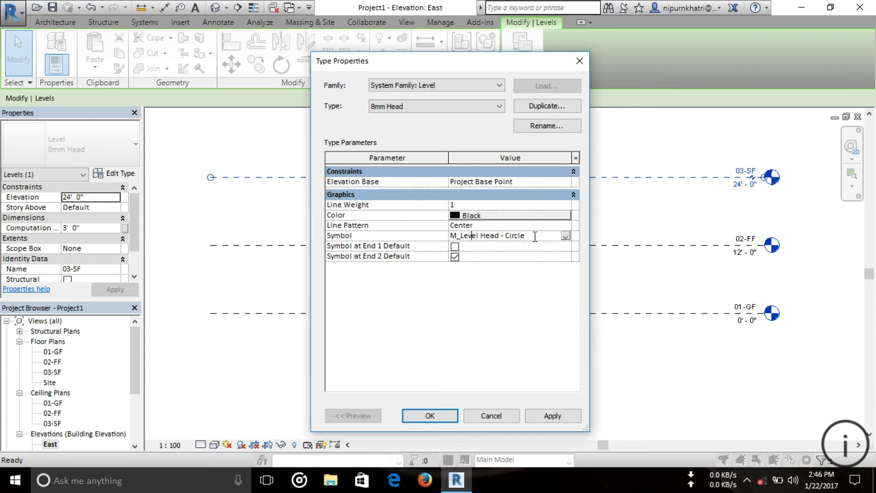
click(565, 236)
click(481, 300)
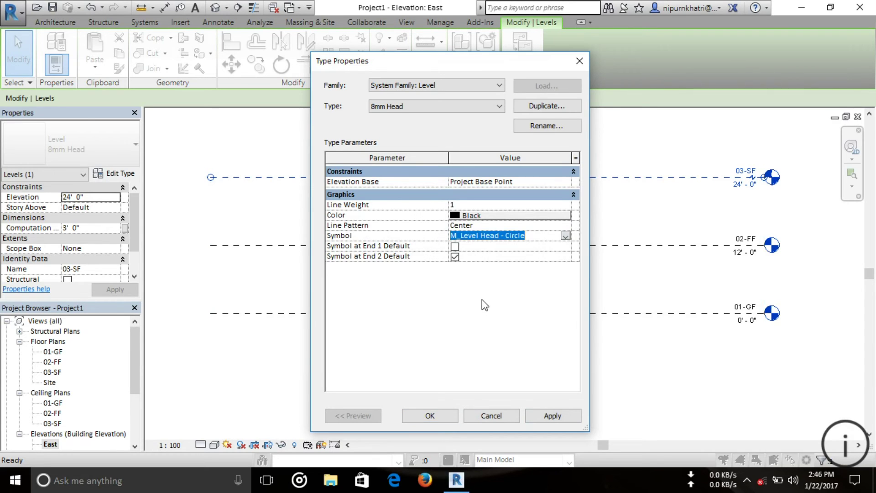
drag(399, 246, 433, 259)
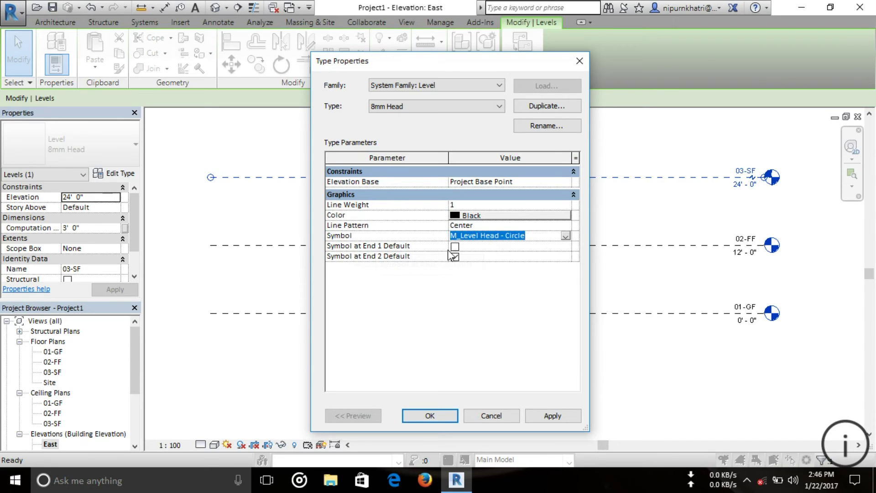
click(454, 248)
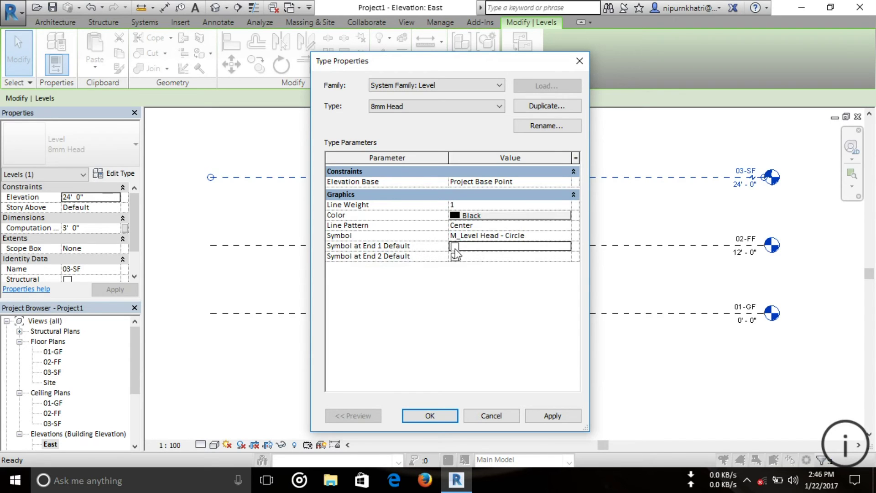
click(545, 415)
- Close Type Properties and drag 03-SF's left end grip to pull the aligned levels' ends inward
click(428, 415)
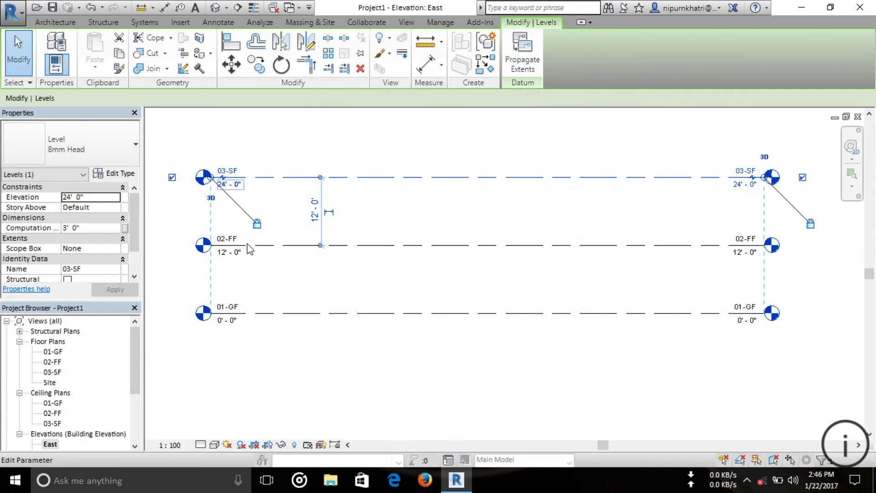
click(382, 344)
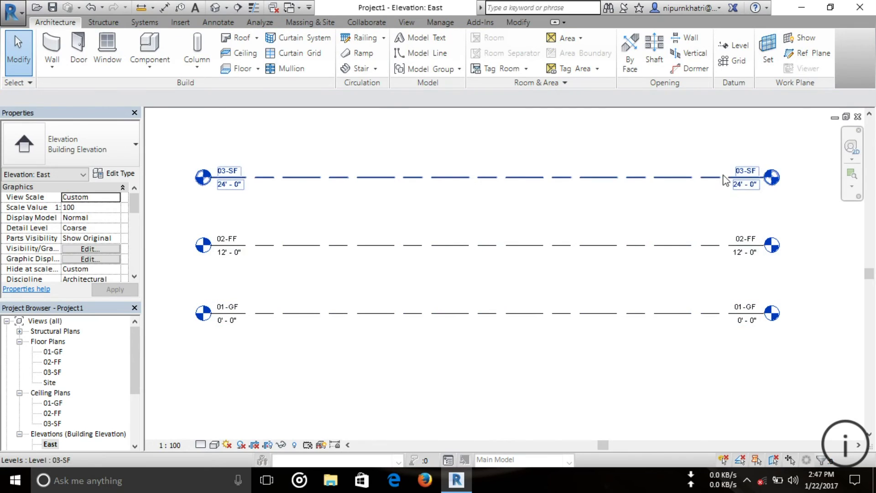
click(704, 182)
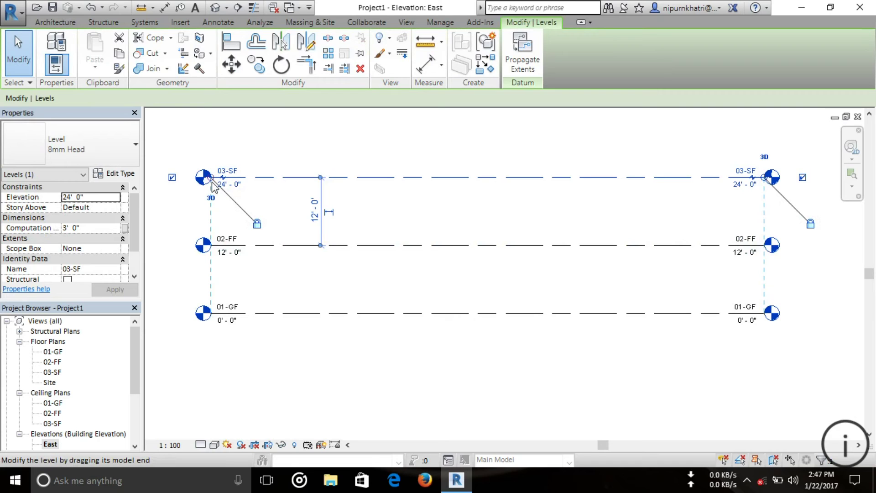
drag(211, 180, 262, 182)
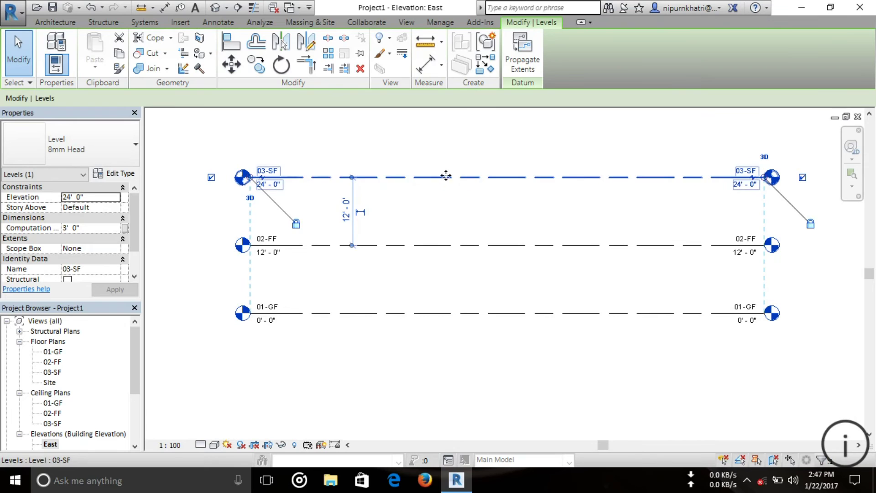
click(298, 226)
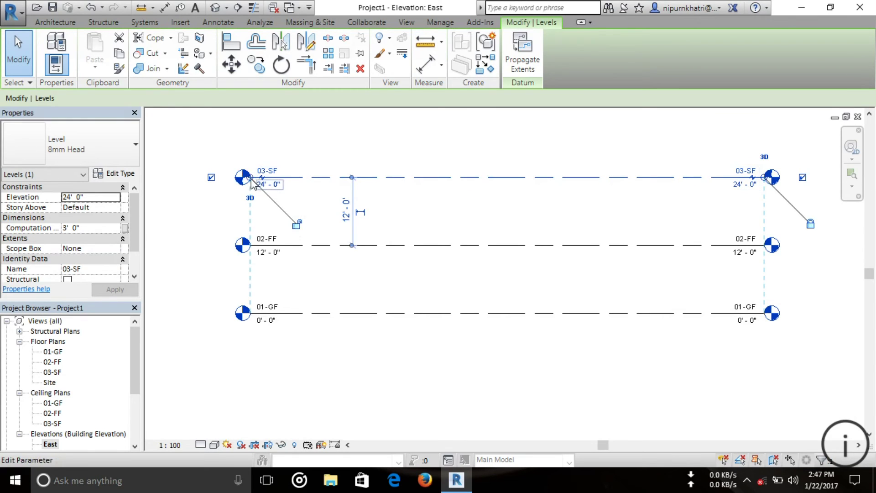
mouse_move(250, 177)
mouse_down()
mouse_move(187, 178)
mouse_move(304, 179)
mouse_move(343, 189)
mouse_move(345, 181)
mouse_move(249, 177)
mouse_up()
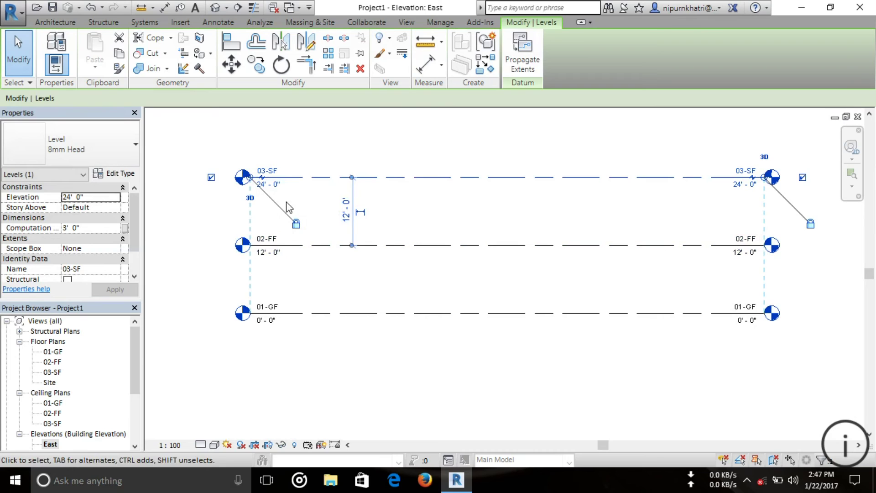
- Lock 03-SF's end alignment and add an elbow to its left head leader
click(297, 224)
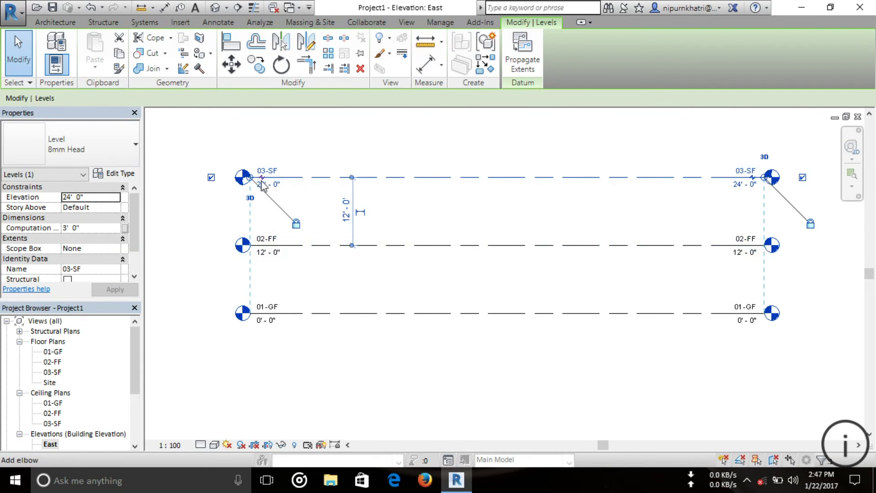
scroll(263, 182, up, 6)
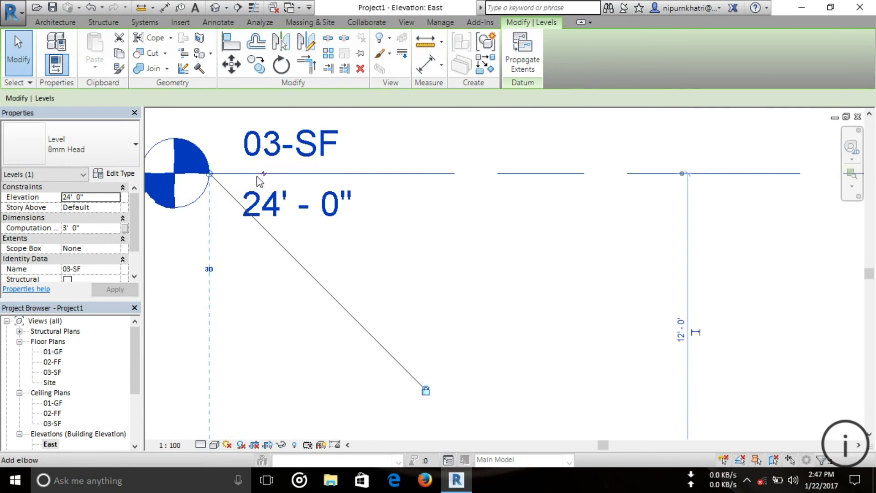
scroll(281, 173, down, 4)
middle_drag(281, 174, 319, 183)
scroll(326, 202, up, 2)
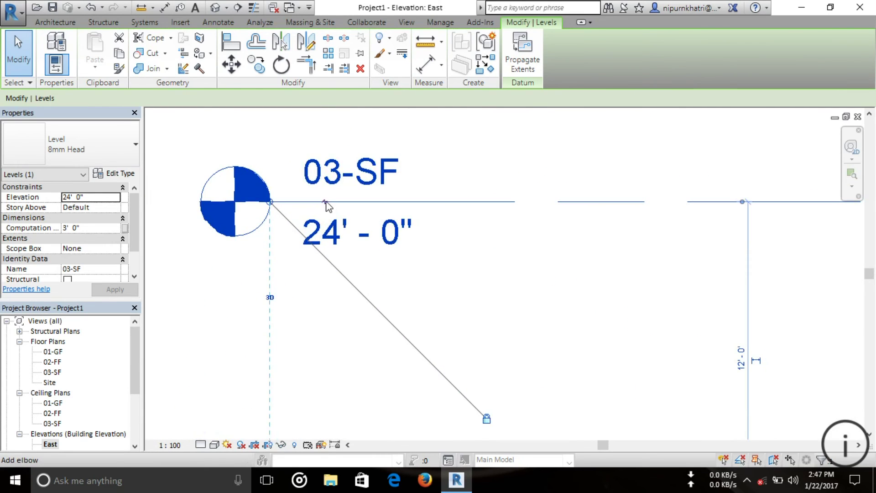
click(323, 203)
- Drag the elbow grips to reshape the leader, settling the head level with its line
scroll(415, 283, down, 3)
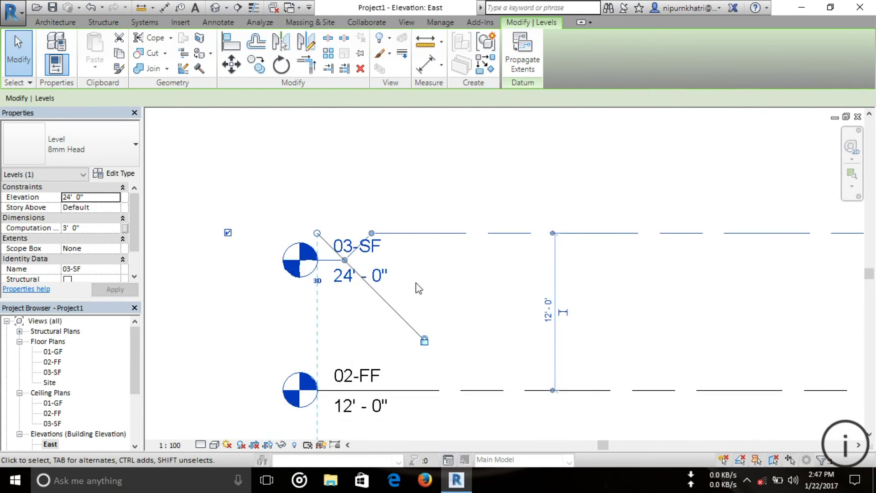
middle_drag(396, 260, 364, 222)
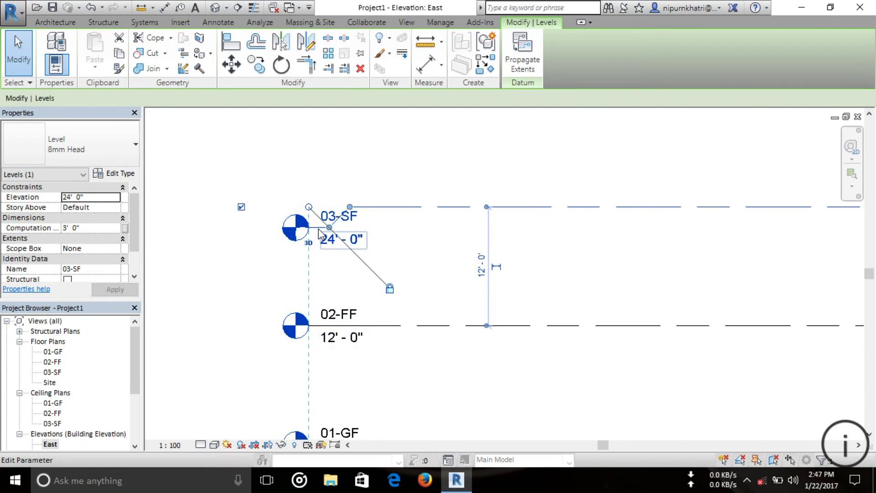
drag(329, 227, 329, 236)
drag(350, 207, 426, 206)
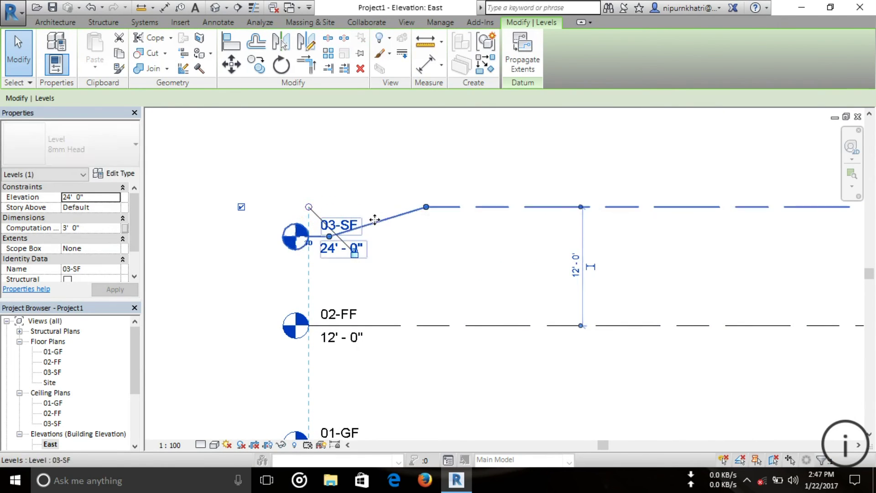
drag(330, 236, 389, 208)
scroll(398, 223, down, 3)
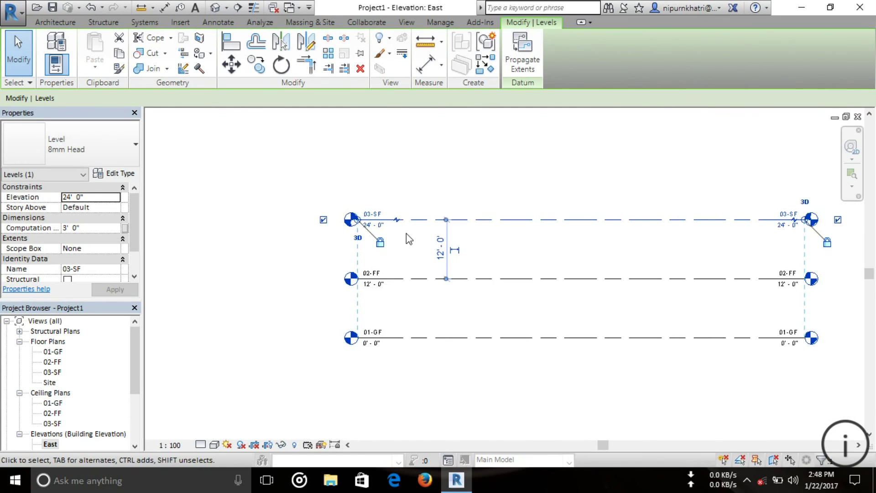
middle_drag(402, 234, 330, 237)
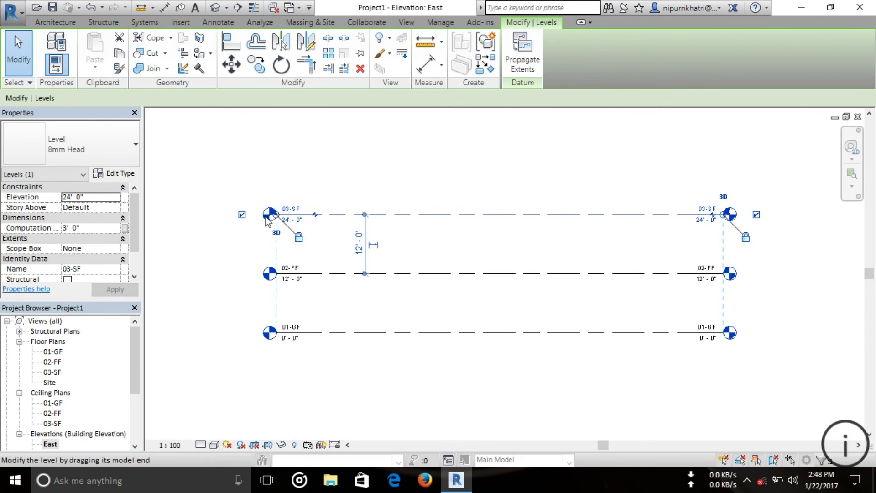
- Toggle the 03-SF level's left-end head off and back on, then deselect the level
click(242, 215)
scroll(275, 219, down, 3)
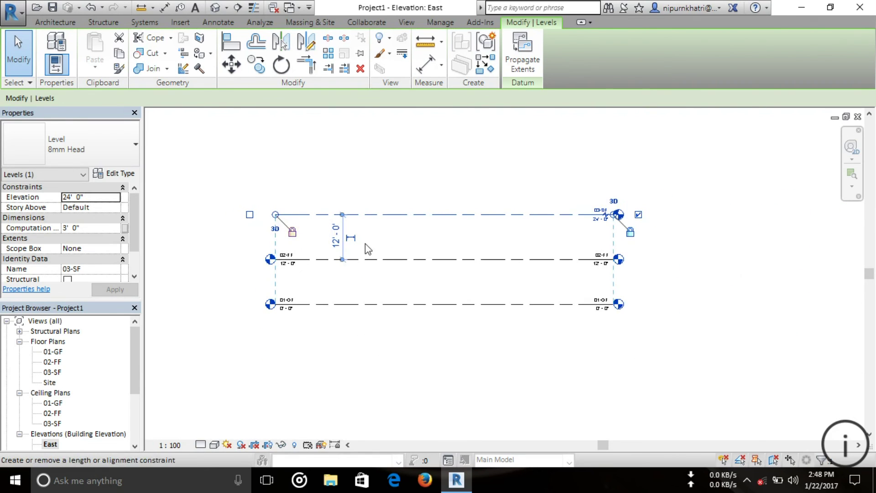
click(250, 214)
click(234, 268)
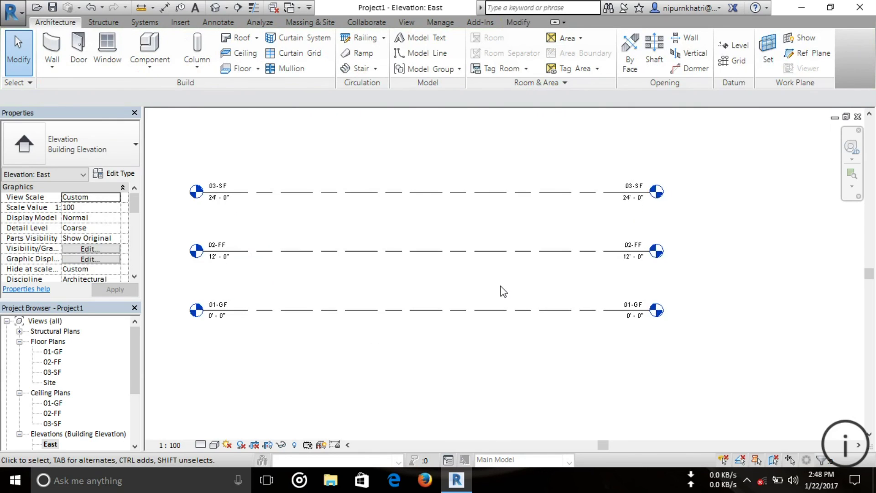
- Zoom and pan the east elevation to recentre levels 01-GF, 02-FF and 03-SF
scroll(499, 287, up, 2)
middle_drag(513, 295, 543, 295)
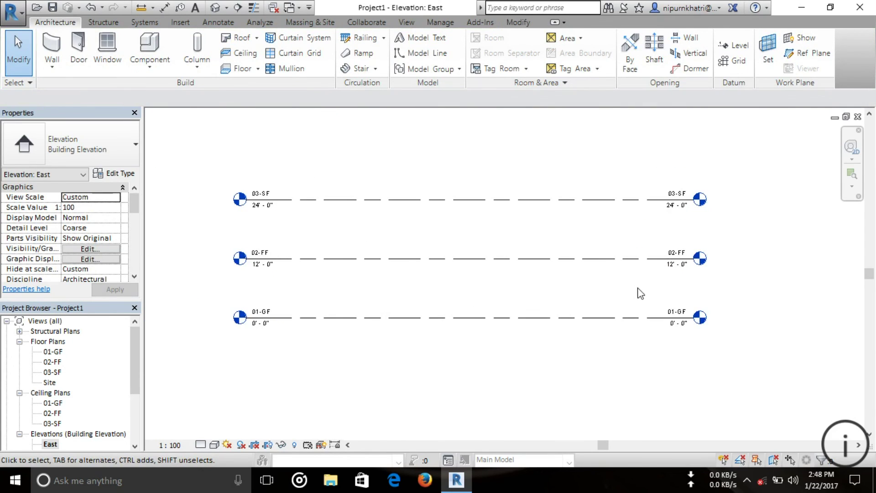
scroll(672, 286, up, 1)
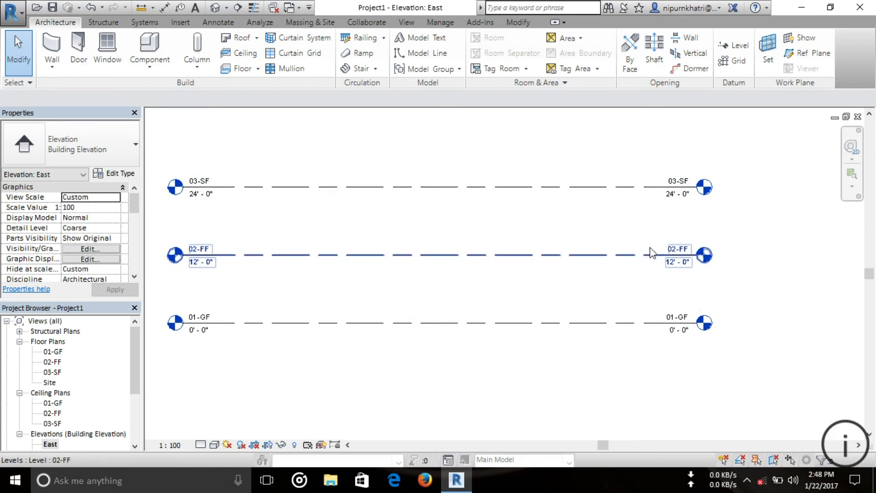
scroll(649, 229, down, 2)
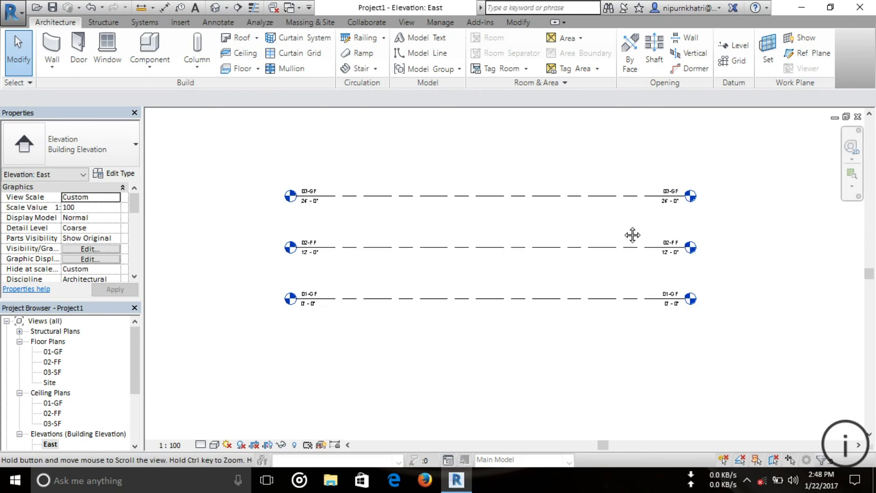
middle_drag(632, 234, 614, 245)
scroll(614, 245, up, 1)
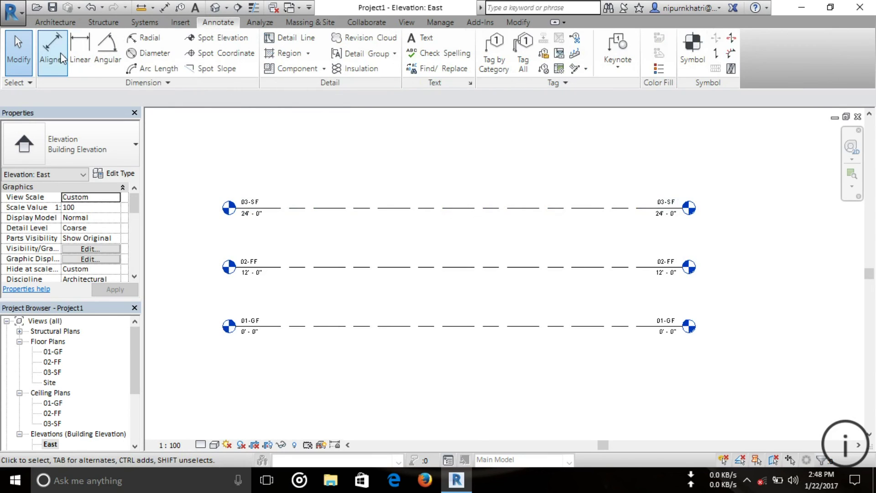
click(58, 51)
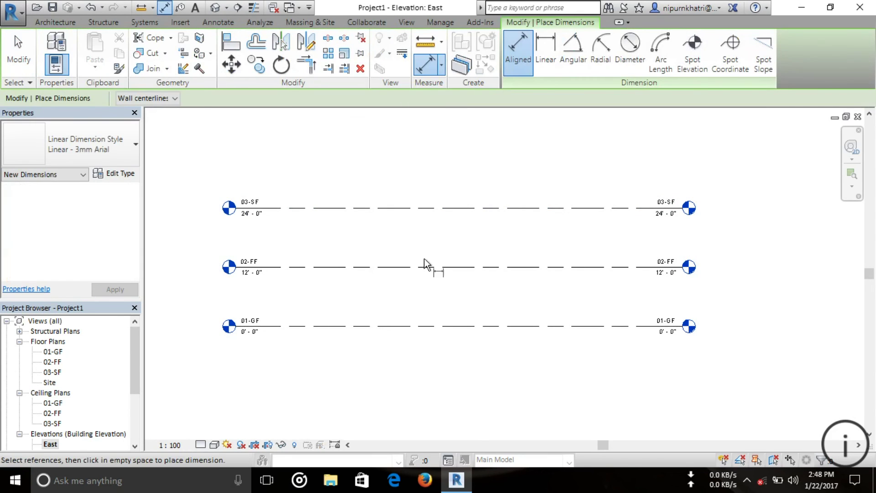
click(597, 208)
click(595, 266)
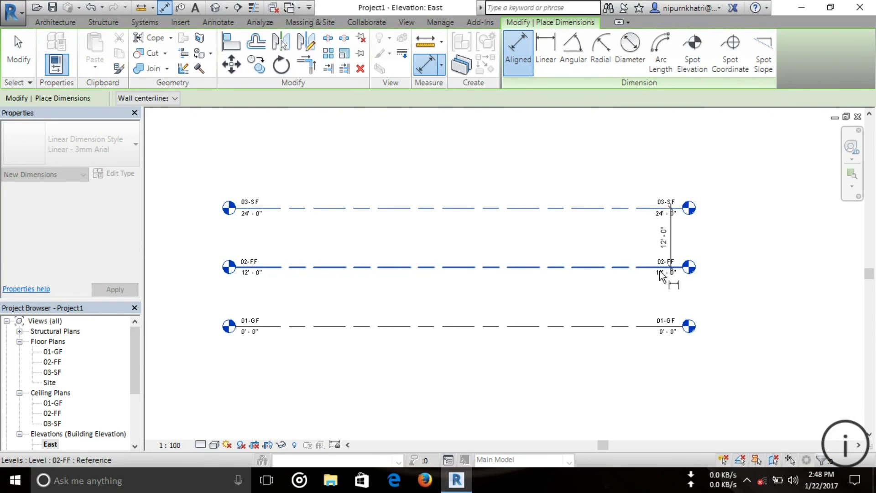
key(Escape)
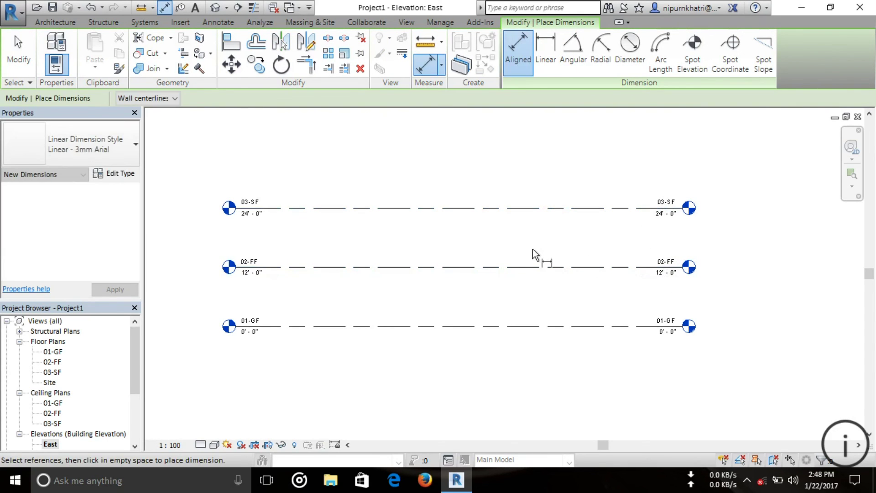
key(Escape)
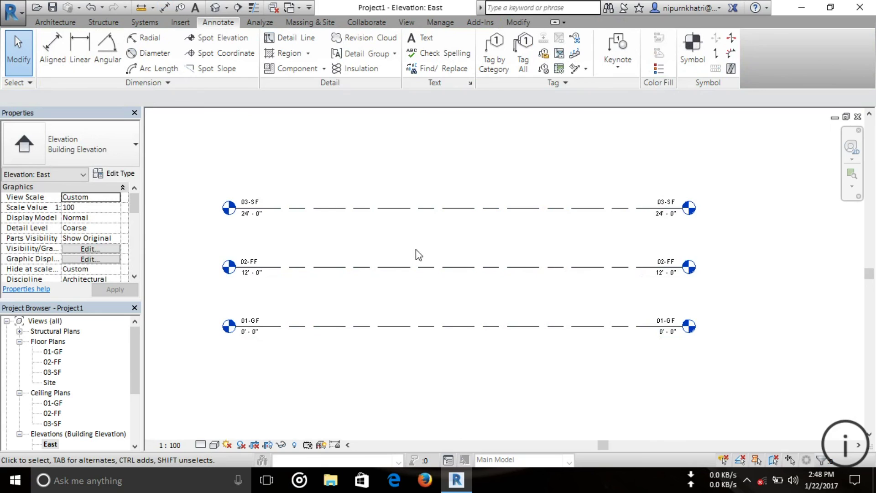